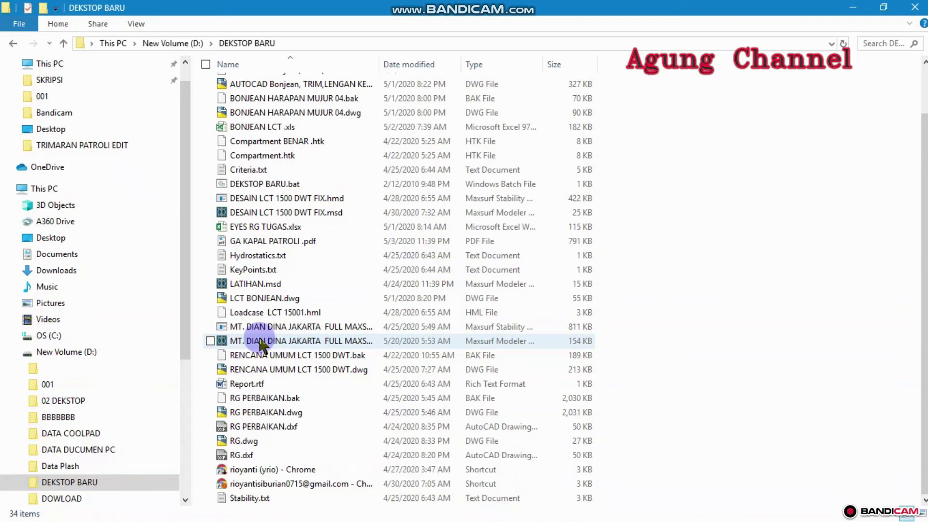
Step: Open the MT. DIAN DINA JAKARTA FULL MAXSURF .msd hull design in Maxsurf Modeler
{"action": "double_click", "coordinate": [261, 340]}
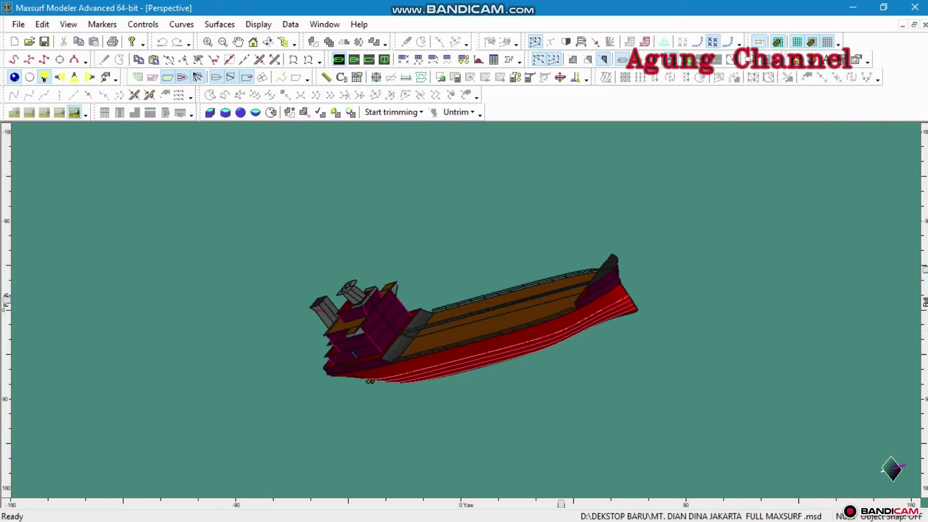
Step: Rotate the perspective view to a side-on angle and switch on extra lights, including light 4
{"action": "left_click_drag", "start_coordinate": [923, 269], "coordinate": [921, 334]}
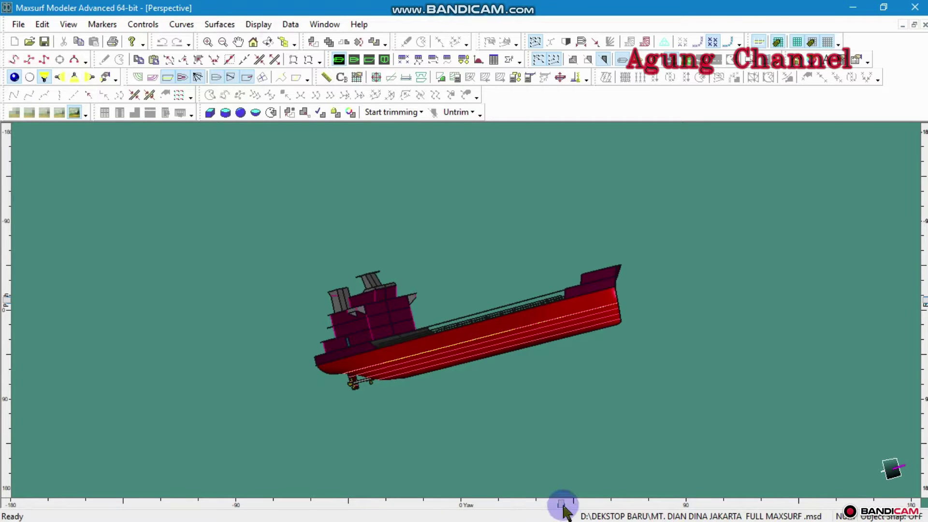
{"action": "mouse_move", "coordinate": [561, 504]}
{"action": "left_mouse_down"}
{"action": "mouse_move", "coordinate": [511, 508]}
{"action": "mouse_move", "coordinate": [666, 503]}
{"action": "left_mouse_up"}
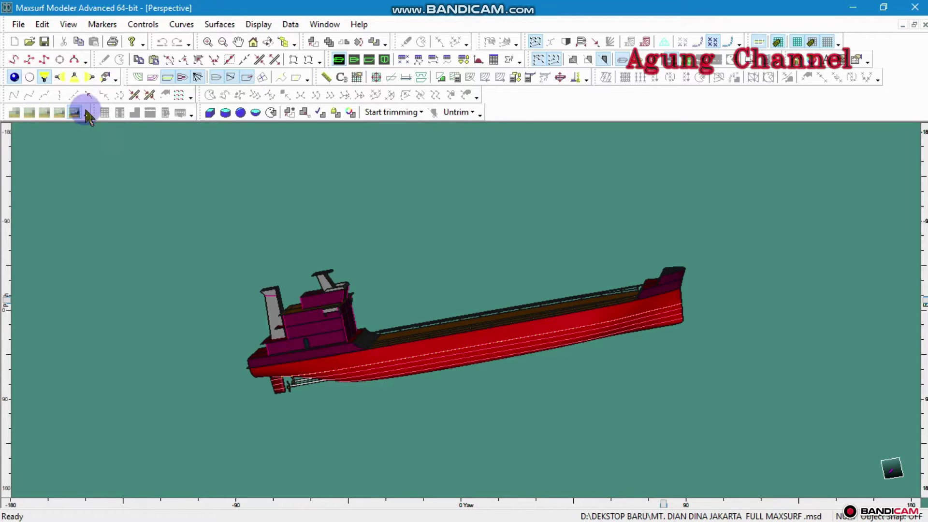
{"action": "left_click", "coordinate": [59, 78]}
{"action": "left_click", "coordinate": [74, 78]}
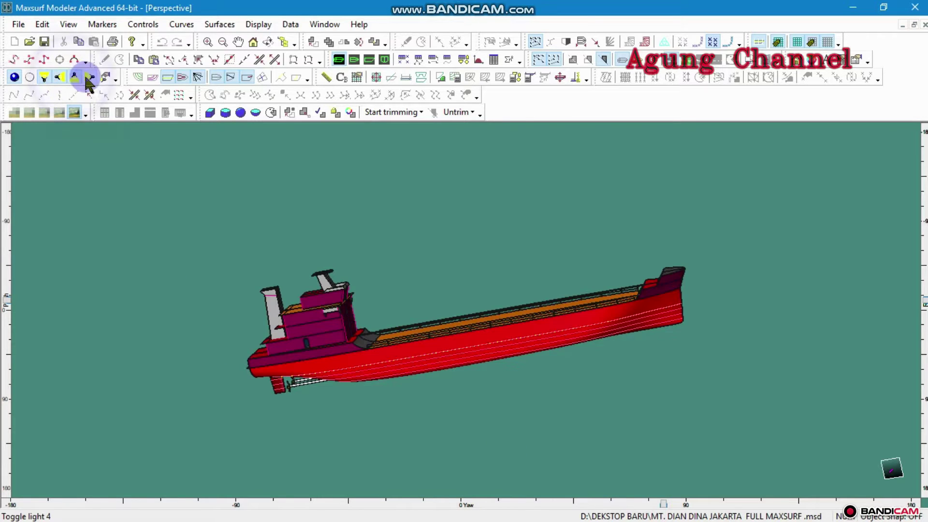
{"action": "left_click", "coordinate": [90, 78]}
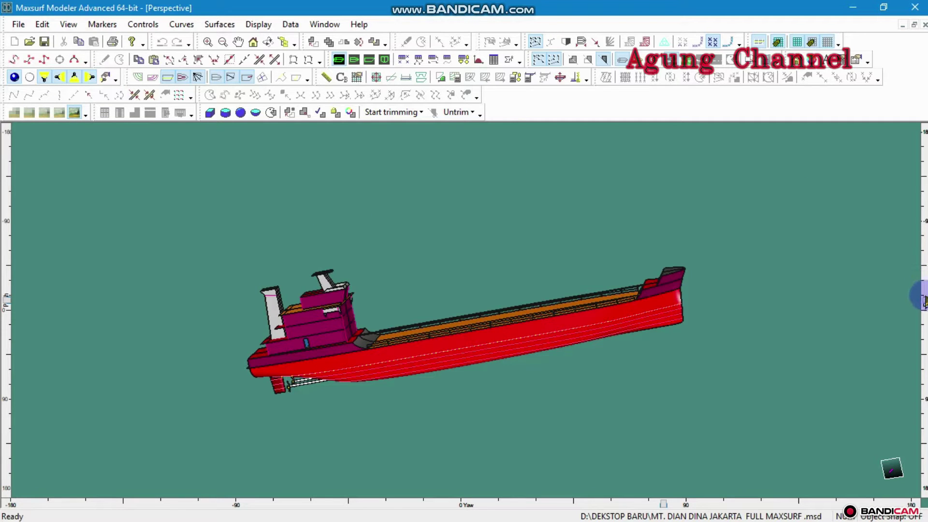
{"action": "mouse_move", "coordinate": [924, 301]}
{"action": "left_mouse_down"}
{"action": "mouse_move", "coordinate": [922, 187]}
{"action": "mouse_move", "coordinate": [922, 301]}
{"action": "left_mouse_up"}
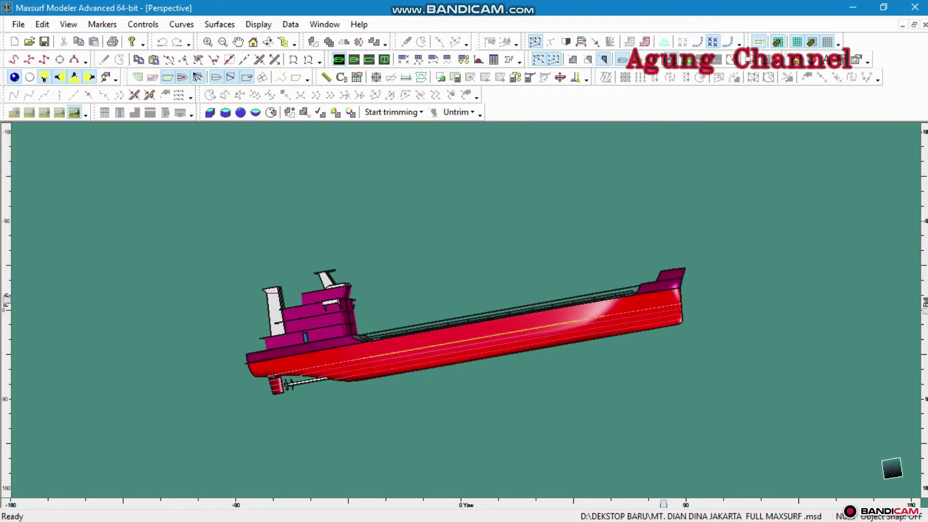
Step: Toggle the Sections, Waterlines and Buttocks contours to show section and waterline lines on the hull
{"action": "left_click", "coordinate": [152, 77]}
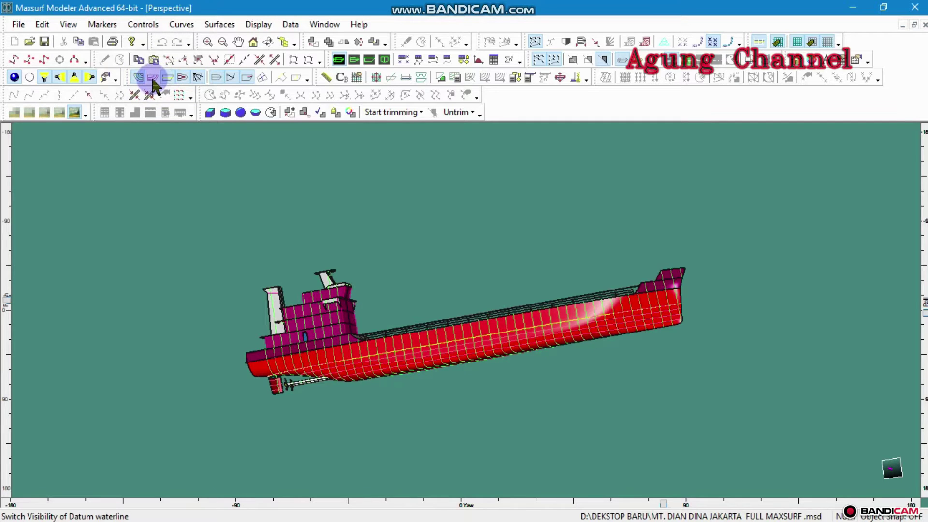
{"action": "left_click", "coordinate": [153, 79]}
{"action": "left_click", "coordinate": [153, 79]}
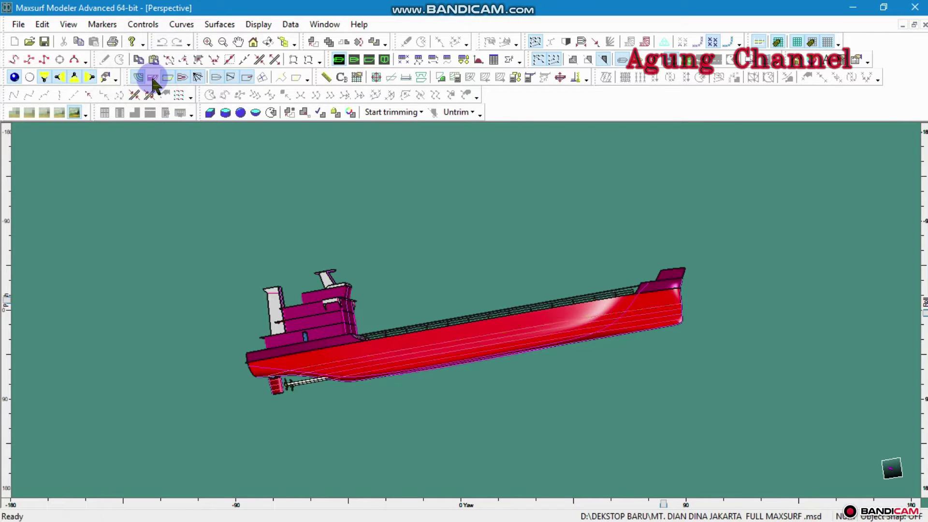
{"action": "left_click", "coordinate": [153, 78]}
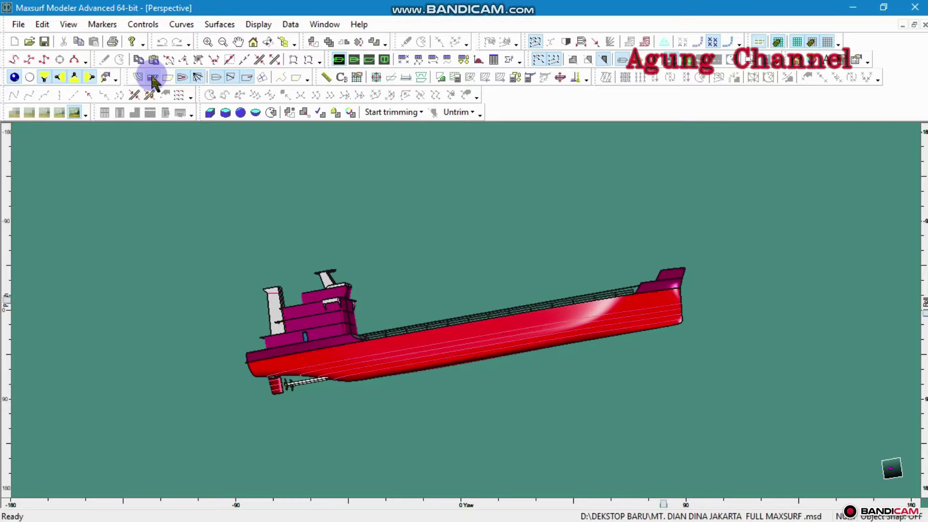
{"action": "left_click", "coordinate": [140, 78]}
{"action": "left_click", "coordinate": [167, 78]}
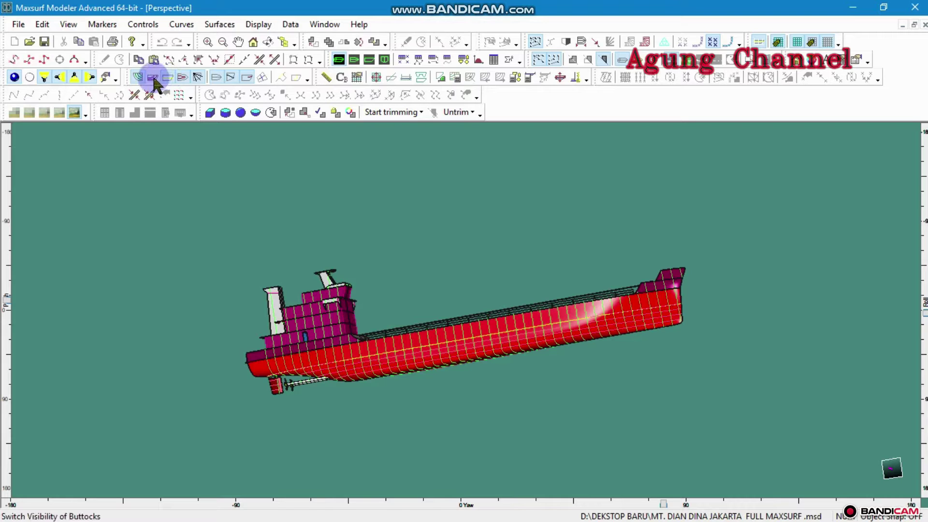
{"action": "left_click", "coordinate": [153, 78]}
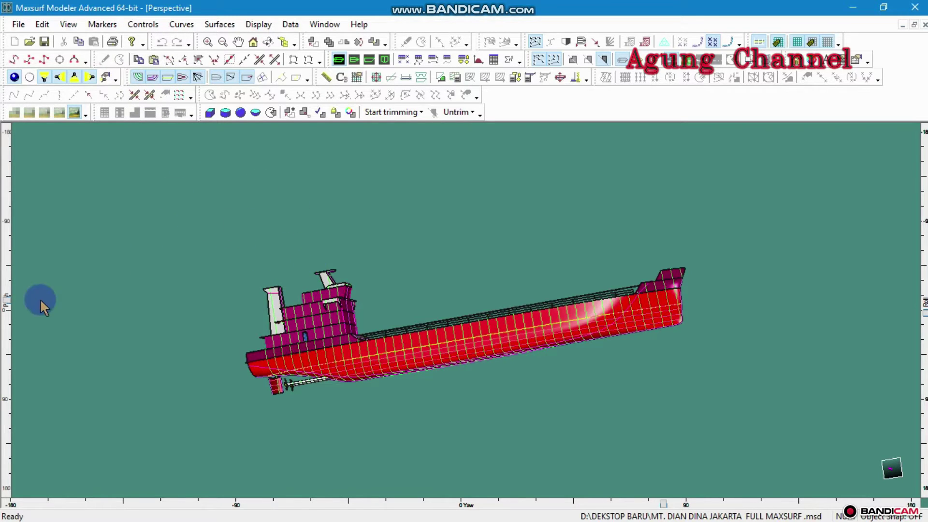
Step: Show the hull in the Body Plan view with reflection turned off, then bring up the File menu
{"action": "left_click", "coordinate": [385, 60]}
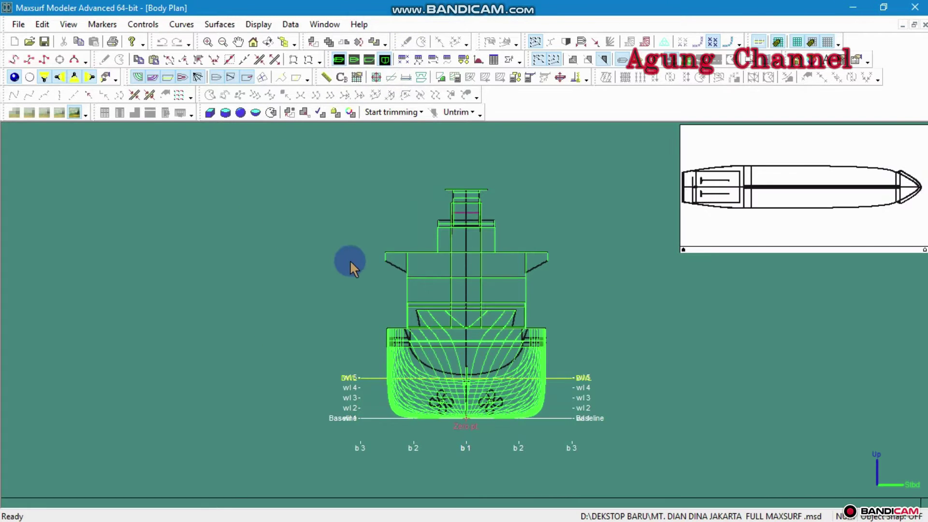
{"action": "left_click", "coordinate": [569, 43]}
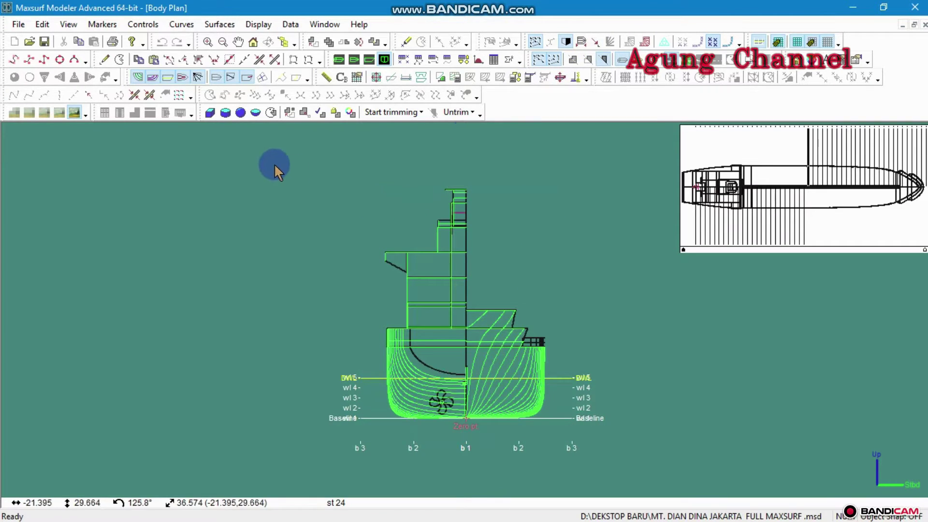
{"action": "left_click", "coordinate": [18, 25]}
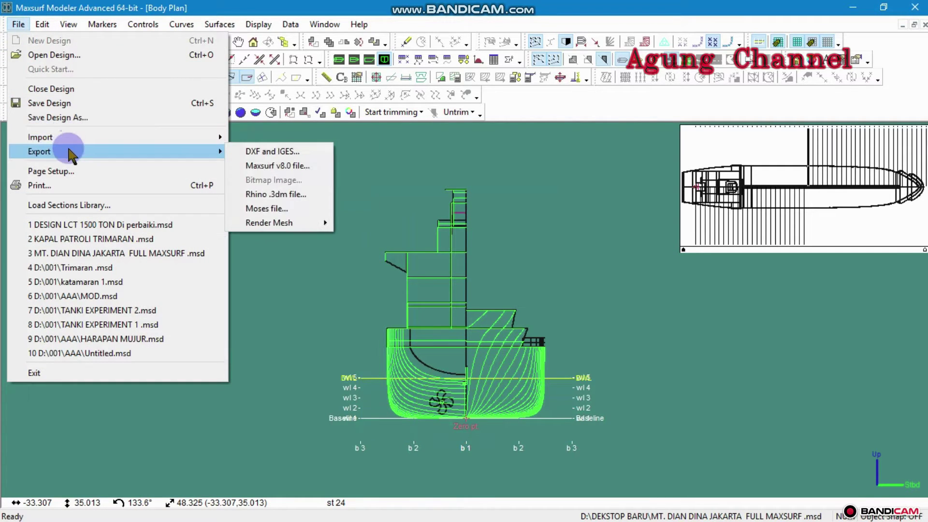
{"action": "mouse_move", "coordinate": [116, 151]}
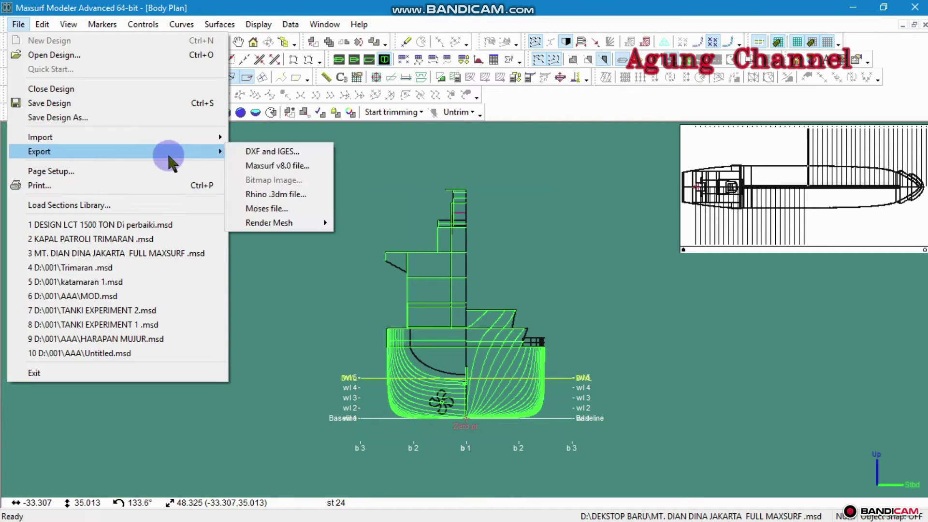
Step: Export the body plan as a 2D DXF named BODY PLANT into D:\001\BOOT
{"action": "left_click", "coordinate": [274, 154]}
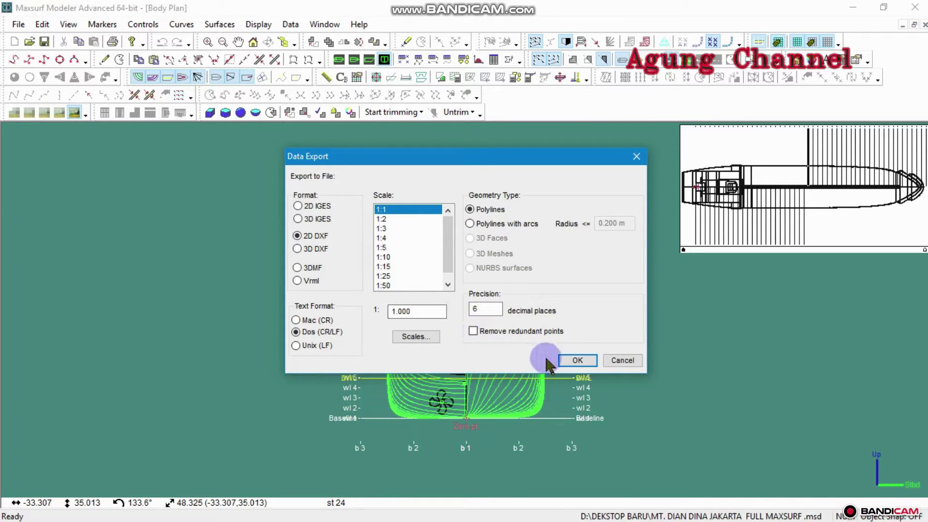
{"action": "left_click", "coordinate": [573, 362]}
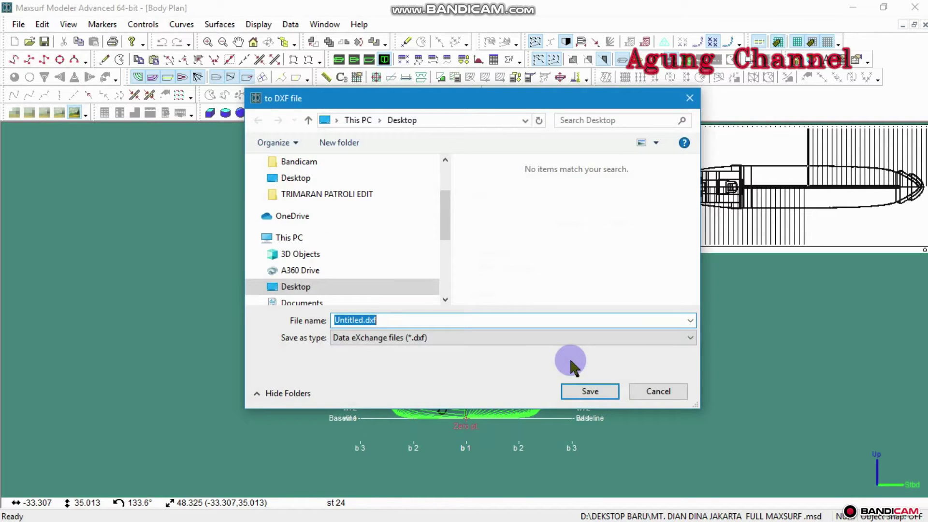
{"action": "left_click", "coordinate": [363, 319]}
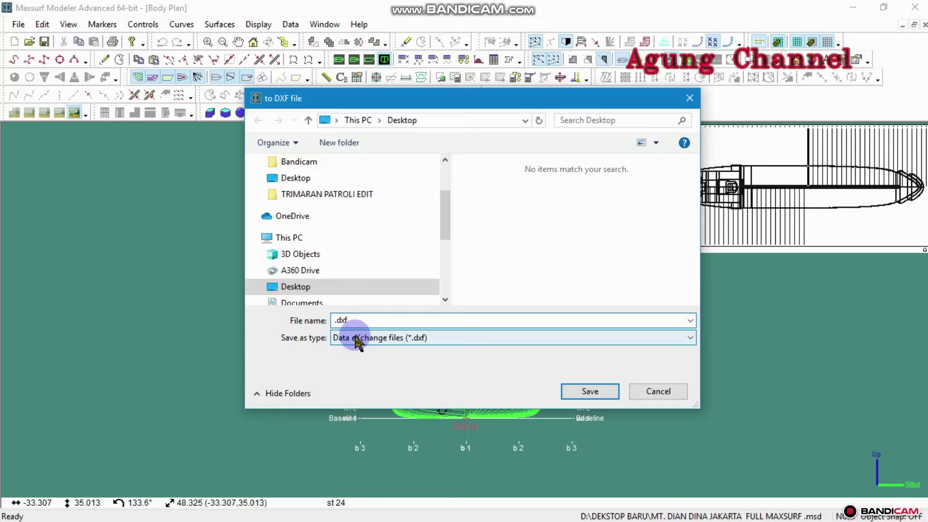
{"action": "type", "text": "BODY PLANT"}
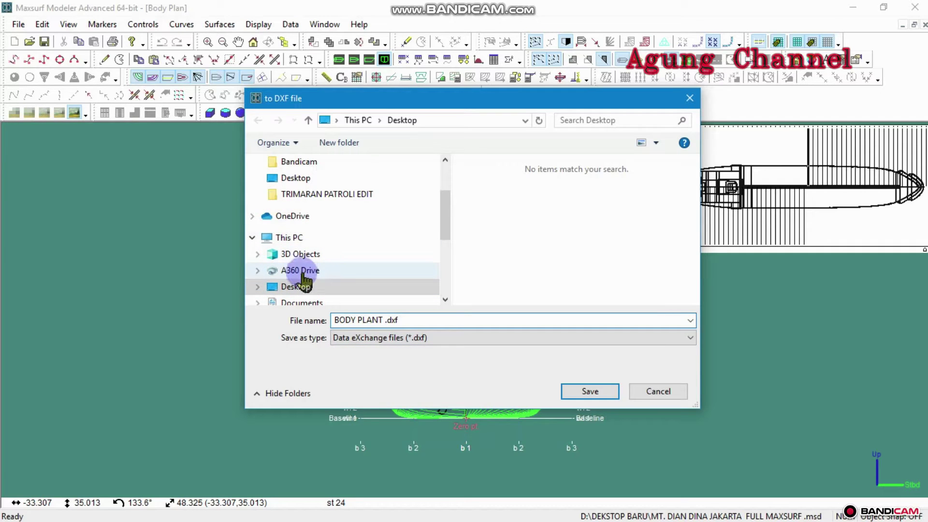
{"action": "double_click", "coordinate": [296, 238]}
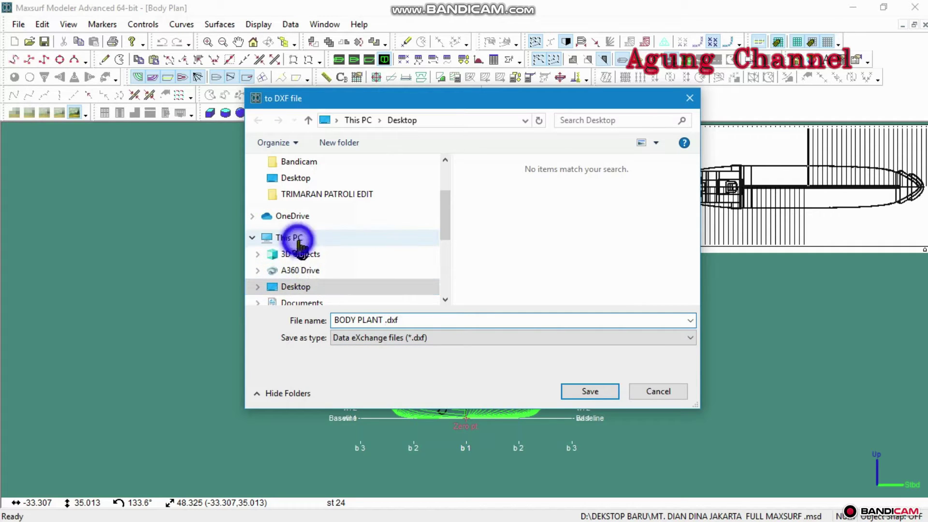
{"action": "left_click", "coordinate": [325, 163]}
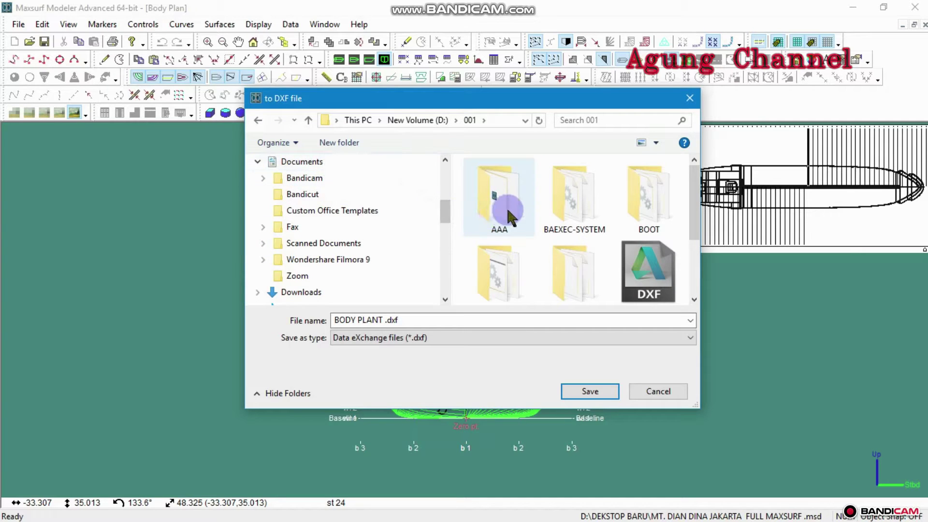
{"action": "double_click", "coordinate": [654, 213]}
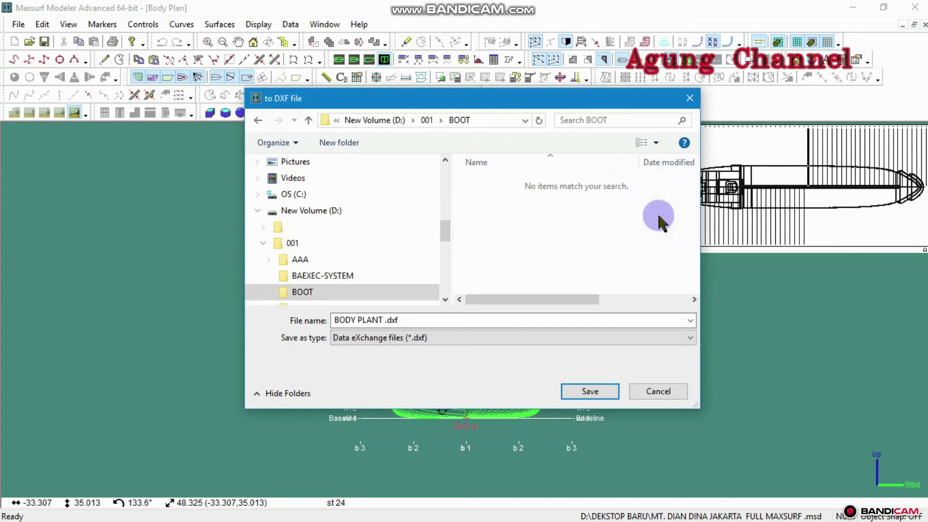
{"action": "left_click", "coordinate": [580, 393]}
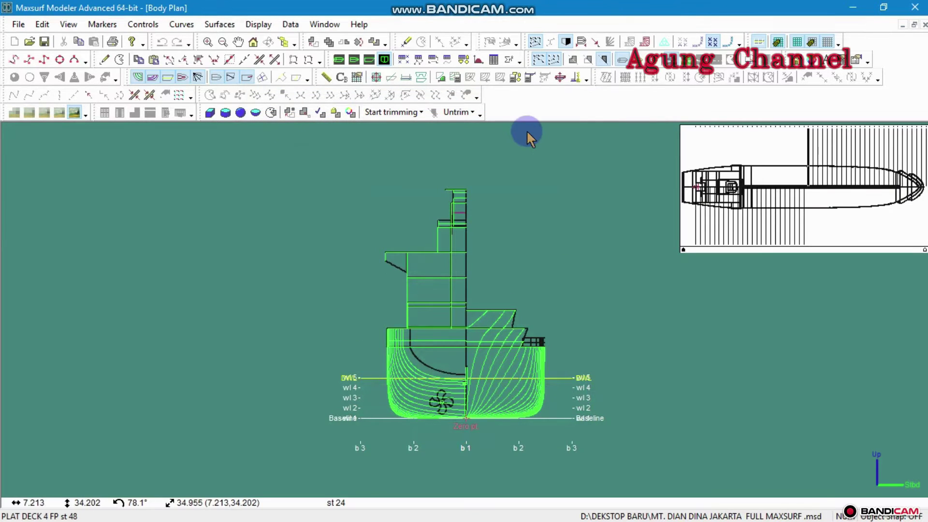
Step: Switch to the Profile view and export it as 2D DXF named SAMPING in D:\001\BOOT
{"action": "left_click", "coordinate": [370, 59]}
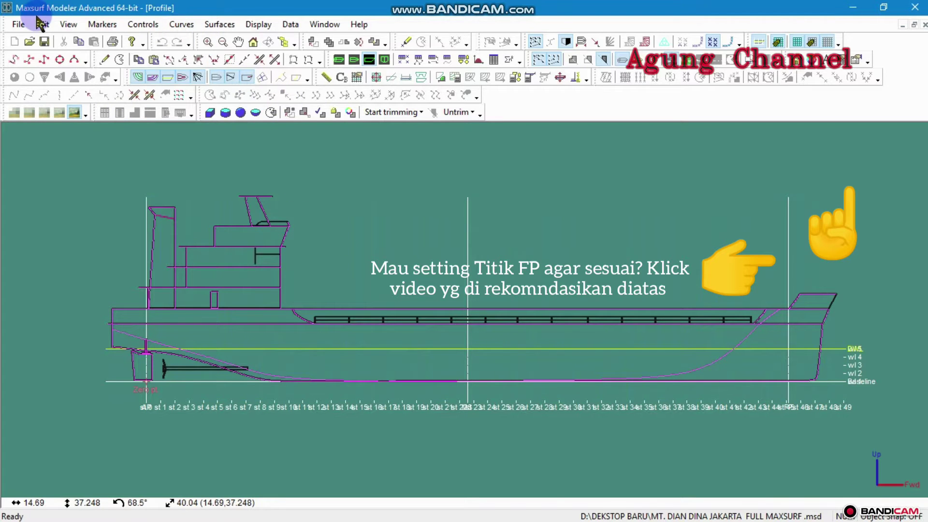
{"action": "left_click", "coordinate": [19, 25]}
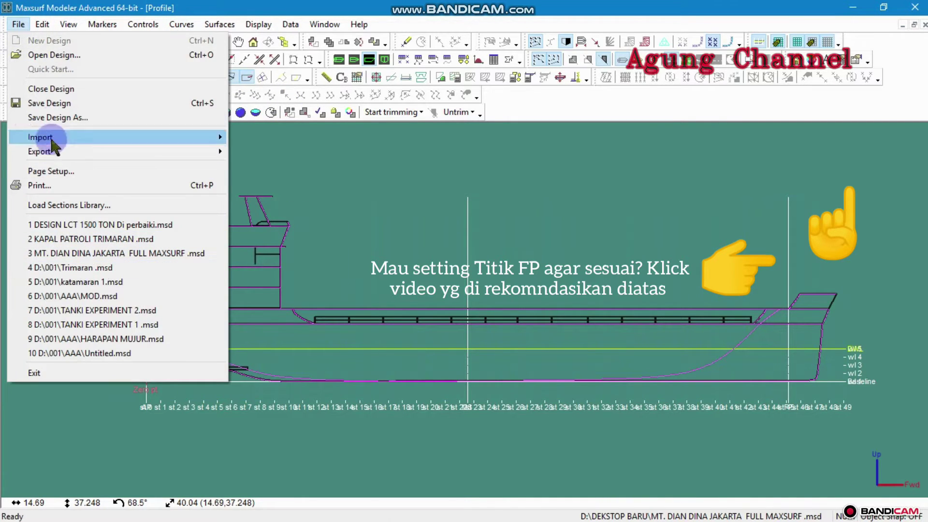
{"action": "mouse_move", "coordinate": [39, 151]}
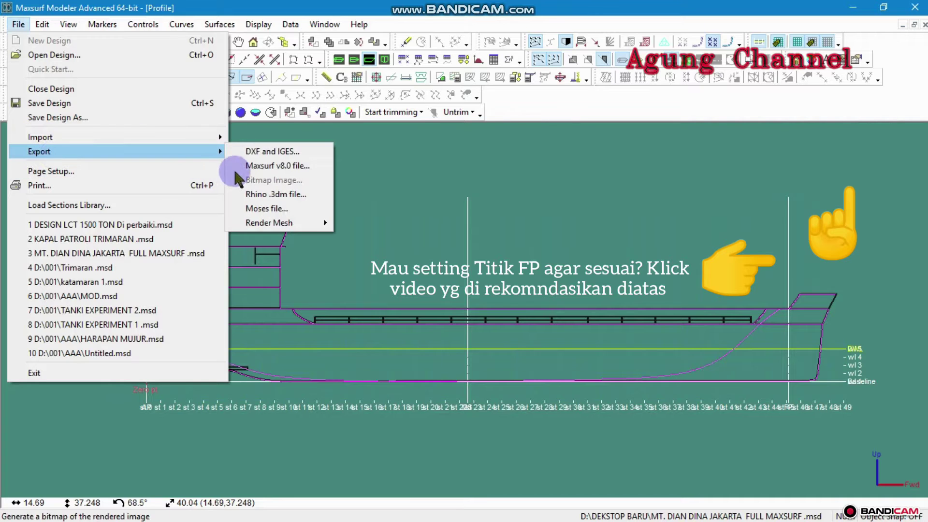
{"action": "left_click", "coordinate": [264, 154]}
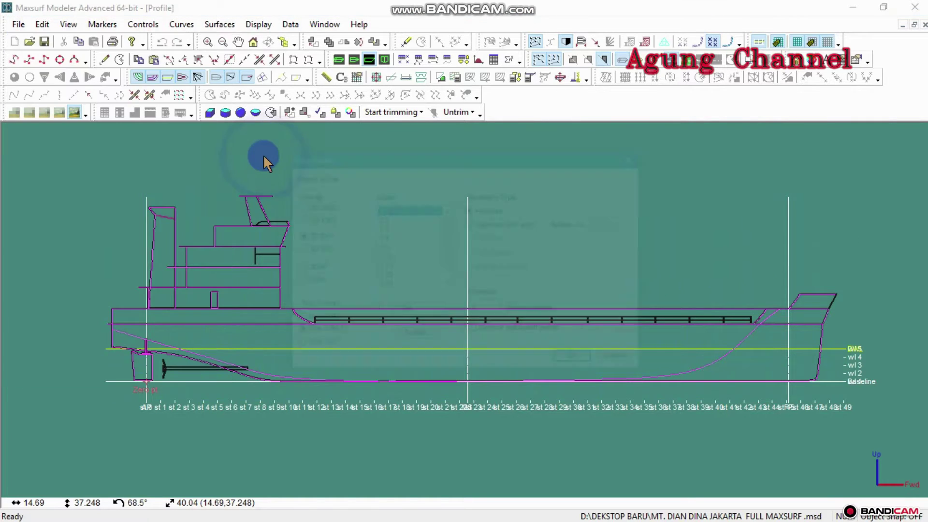
{"action": "left_click", "coordinate": [577, 360]}
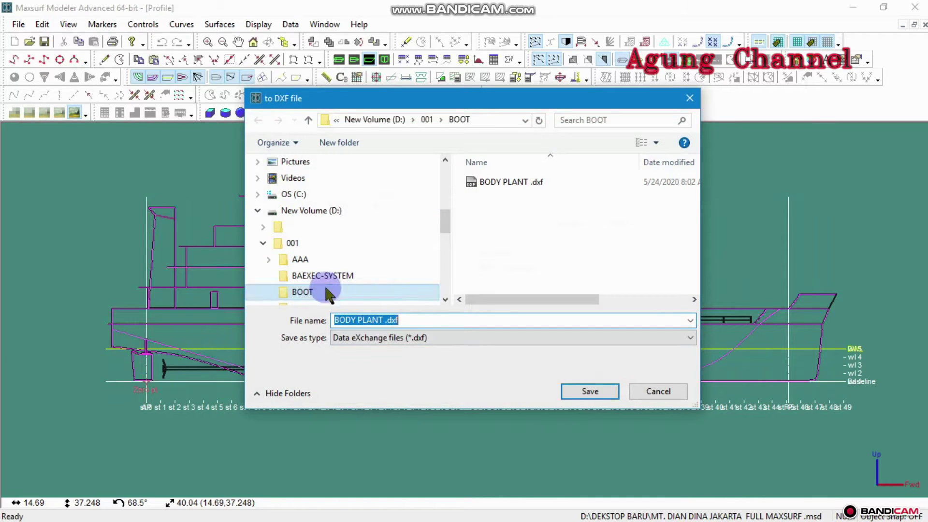
{"action": "left_click", "coordinate": [383, 319]}
{"action": "key", "text": "BackSpace"}
{"action": "key", "text": "BackSpace"}
{"action": "key", "text": "BackSpace"}
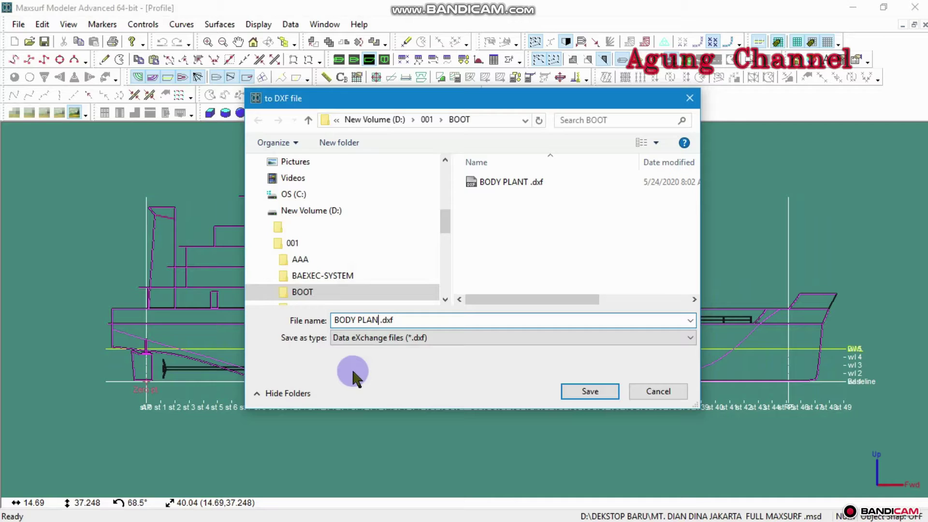
{"action": "key", "text": "BackSpace"}
{"action": "key", "text": "BackSpace"}
{"action": "key", "text": "BackSpace"}
{"action": "key", "text": "BackSpace"}
{"action": "type", "text": "SAMPING"}
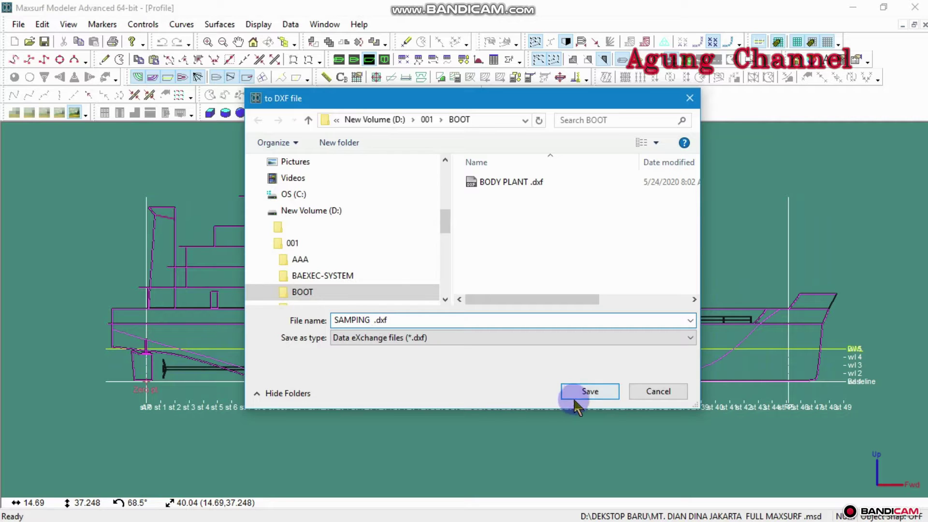
{"action": "left_click", "coordinate": [602, 392]}
{"action": "key", "text": "Return"}
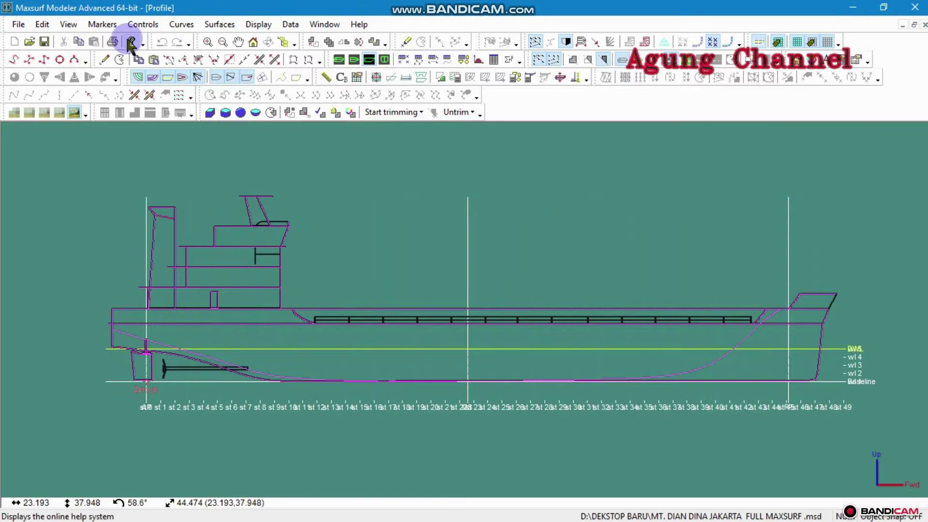
Step: Switch to the Plan view and accept the 2D DXF export settings
{"action": "left_click", "coordinate": [358, 62]}
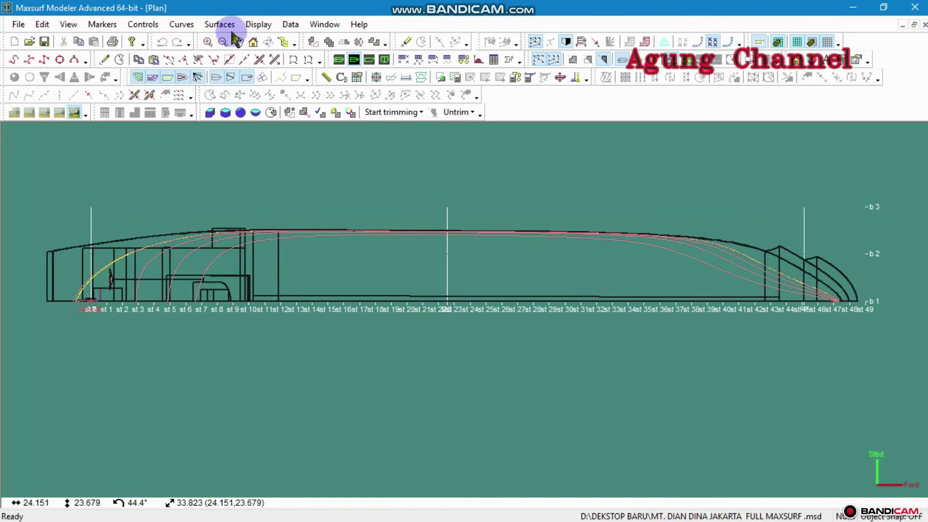
{"action": "left_click", "coordinate": [20, 25]}
{"action": "mouse_move", "coordinate": [39, 151]}
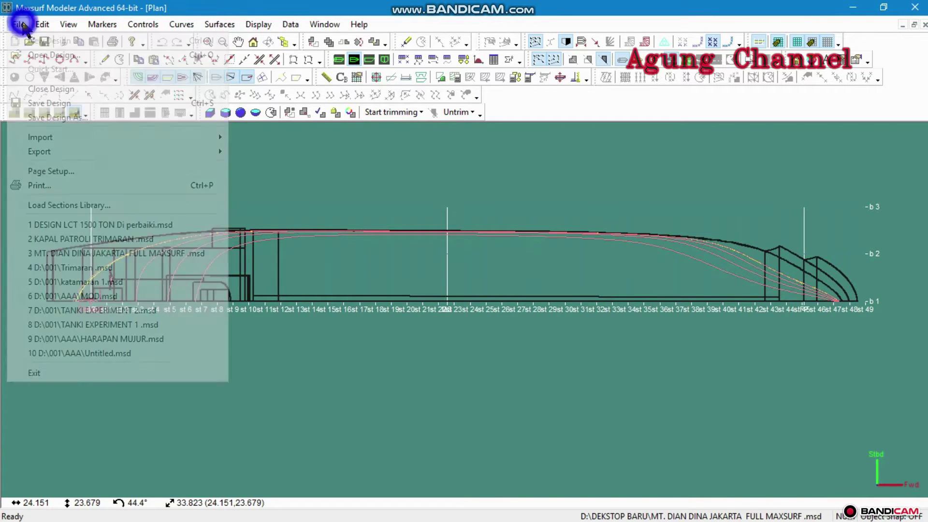
{"action": "left_click", "coordinate": [70, 152]}
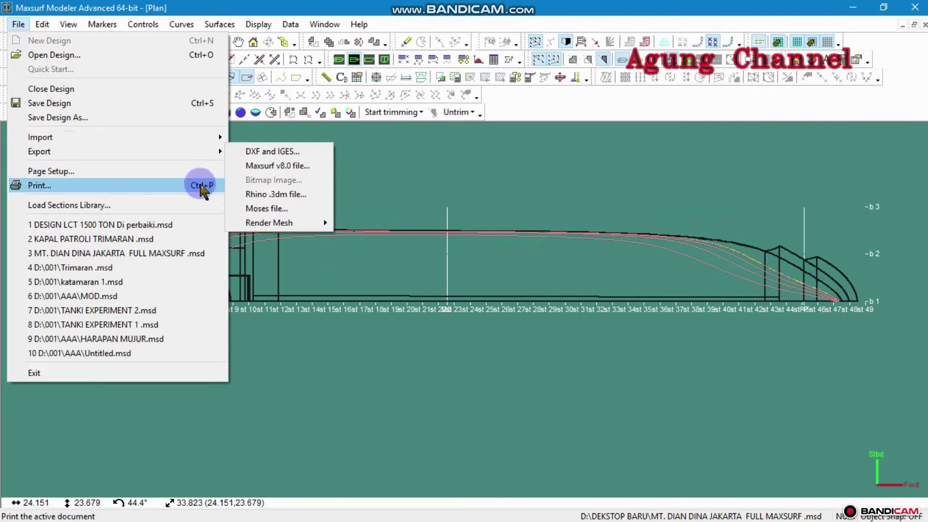
{"action": "left_click", "coordinate": [293, 153]}
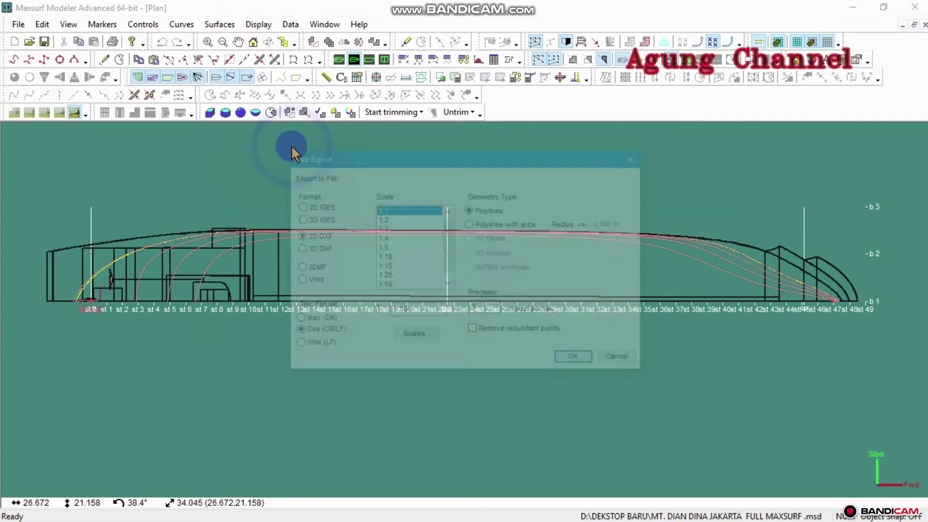
{"action": "left_click", "coordinate": [569, 362]}
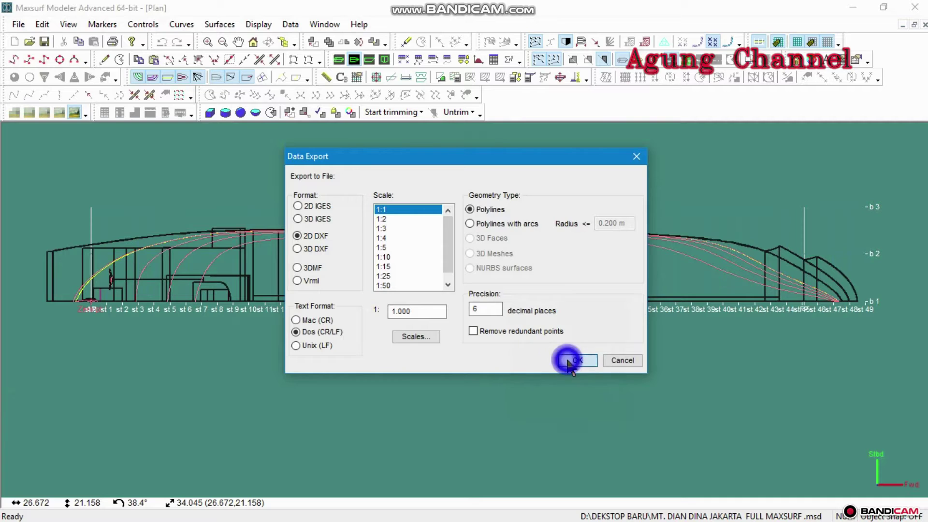
{"action": "left_click", "coordinate": [349, 306]}
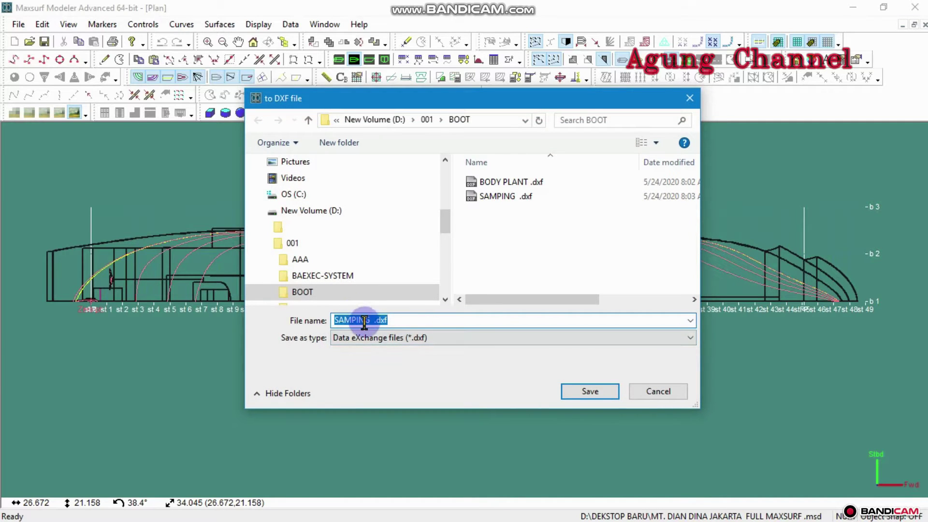
Step: Save the plan export as ATAS .dxf in the BOOT folder and close Maxsurf
{"action": "left_click", "coordinate": [367, 320]}
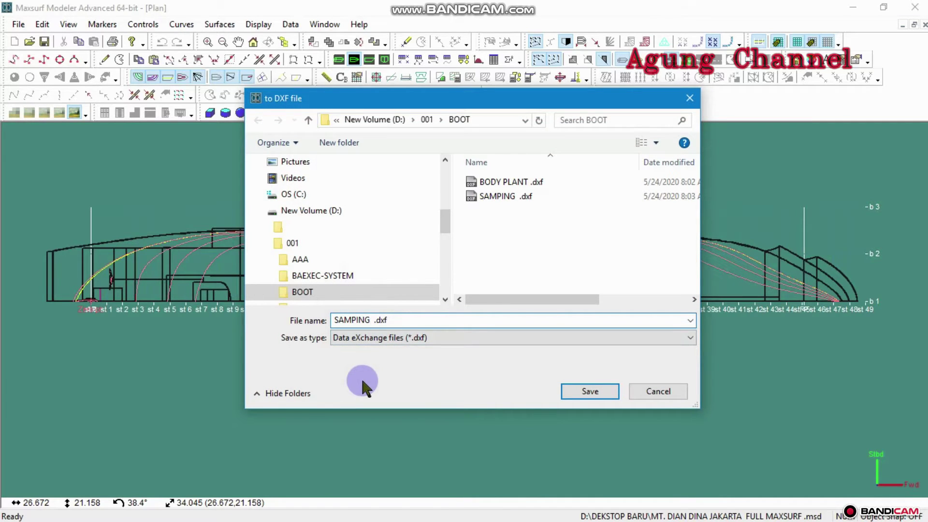
{"action": "key", "text": "BackSpace"}
{"action": "key", "text": "BackSpace"}
{"action": "key", "text": "BackSpace"}
{"action": "key", "text": "BackSpace"}
{"action": "type", "text": "A"}
{"action": "left_click", "coordinate": [605, 391]}
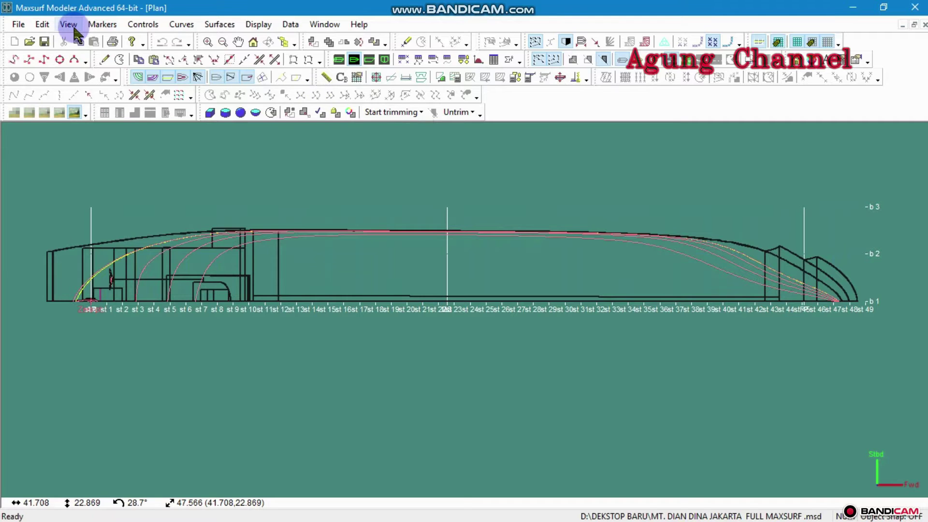
{"action": "left_click", "coordinate": [19, 25]}
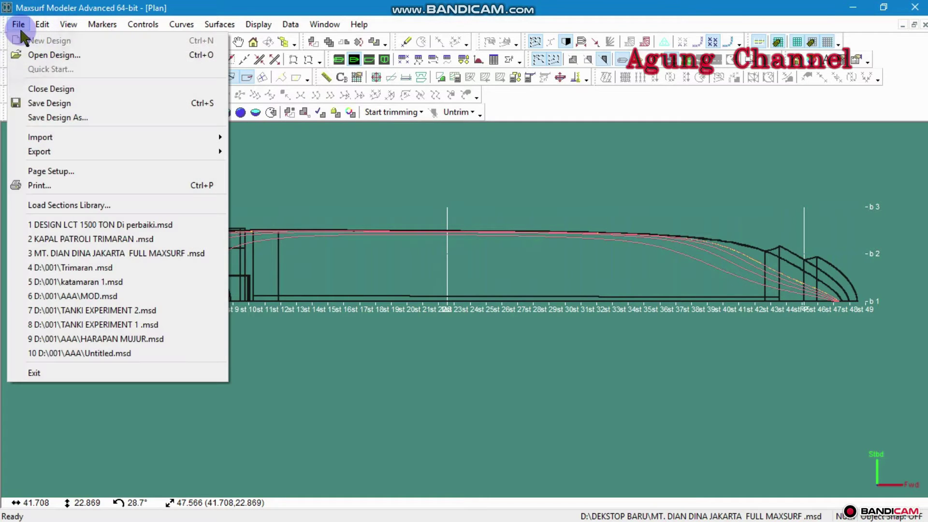
{"action": "left_click", "coordinate": [915, 7]}
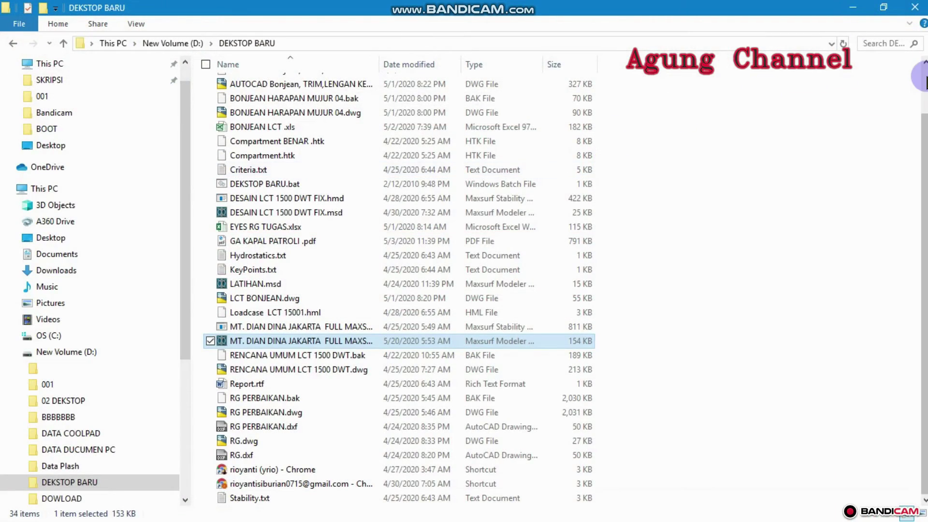
Step: Close Explorer, reopen This PC, open New Volume (D:) and select the 001 folder
{"action": "left_click", "coordinate": [915, 7]}
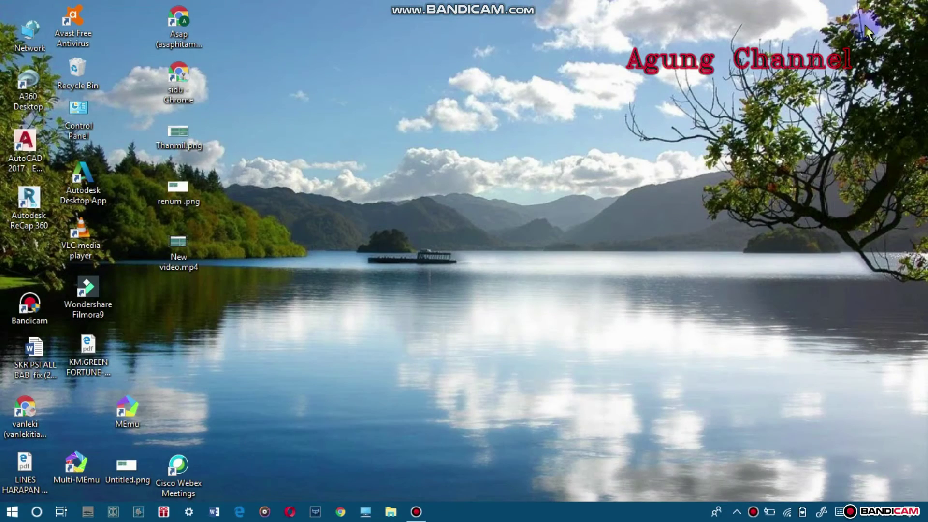
{"action": "left_click", "coordinate": [366, 513]}
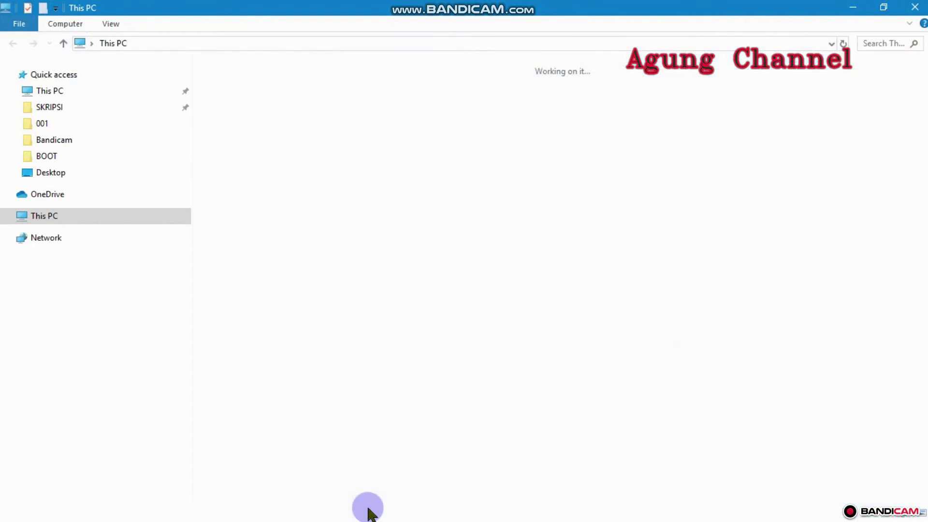
{"action": "double_click", "coordinate": [696, 201]}
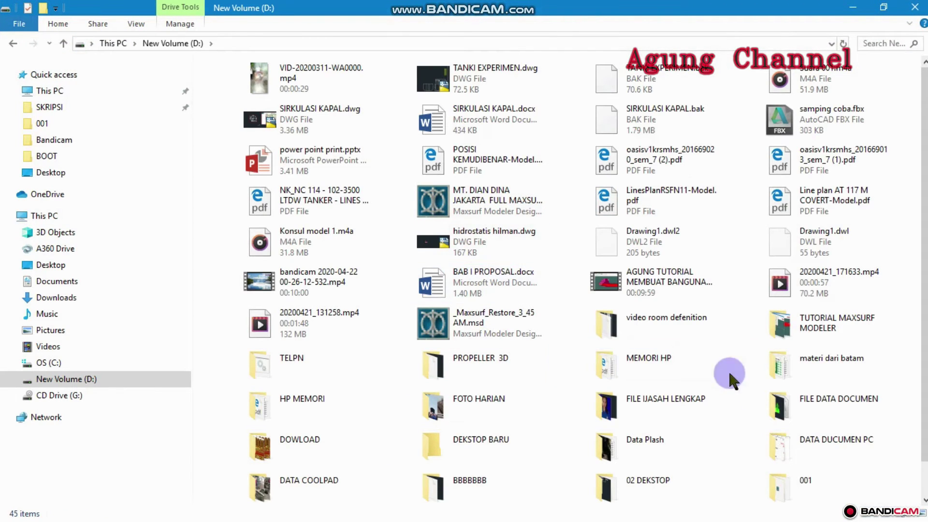
{"action": "left_click", "coordinate": [780, 478]}
Step: Open ATAS .dxf from D:\001\BOOT in AutoCAD 2017
{"action": "double_click", "coordinate": [779, 479]}
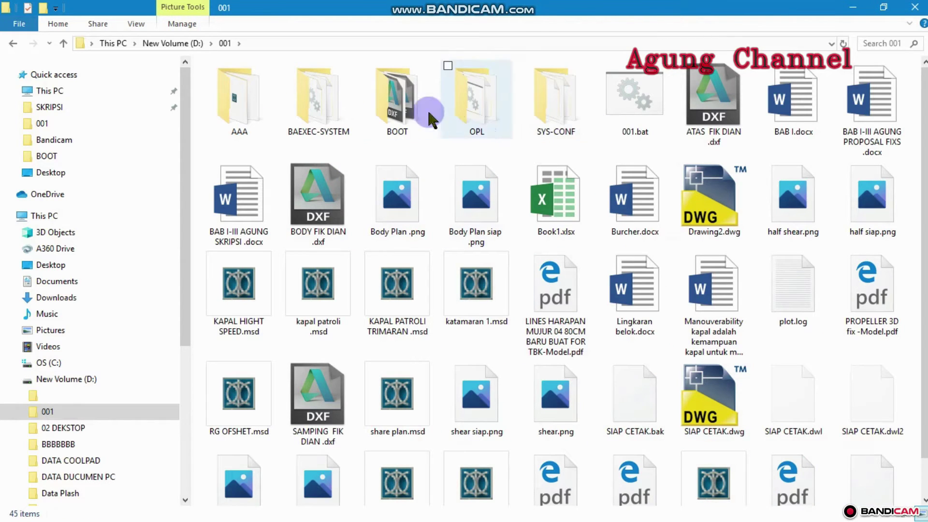
{"action": "double_click", "coordinate": [406, 108]}
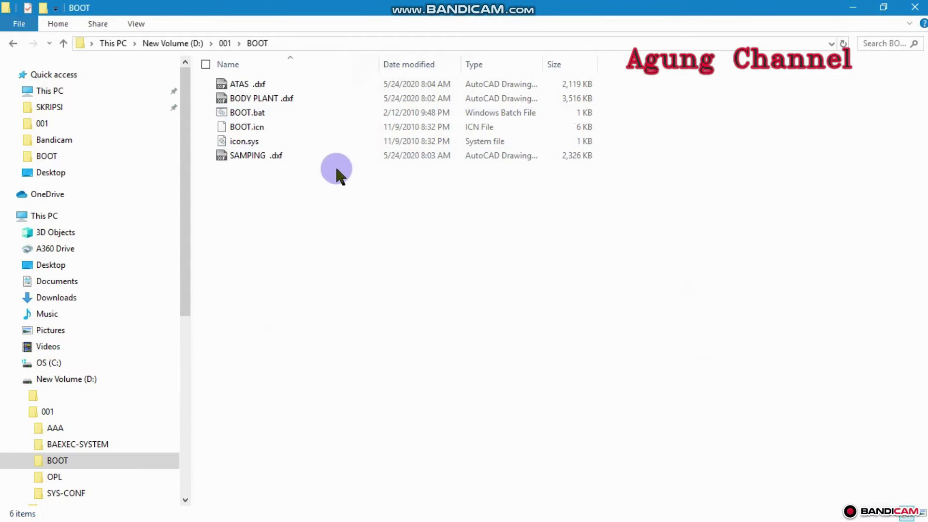
{"action": "double_click", "coordinate": [279, 91]}
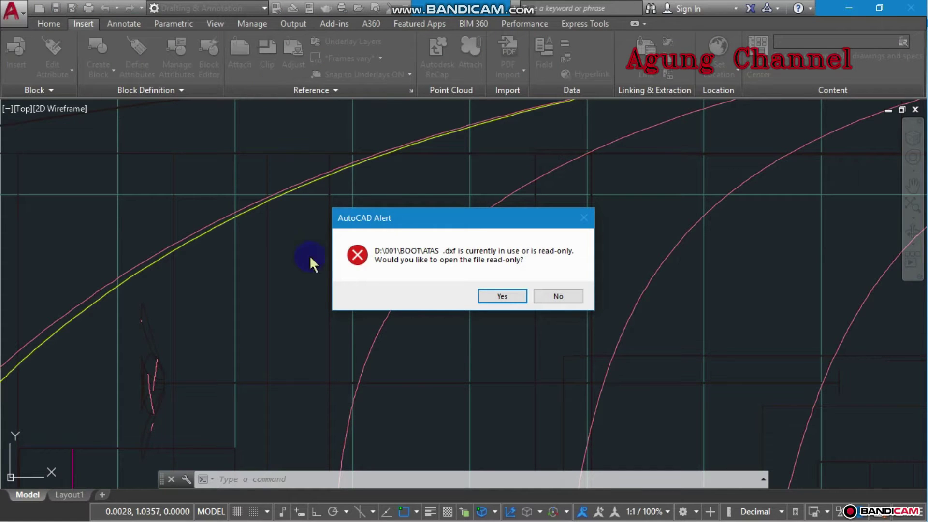
Step: Open ATAS .dxf read-only, window-select the right half of the plan, and minimize AutoCAD
{"action": "left_click", "coordinate": [503, 296]}
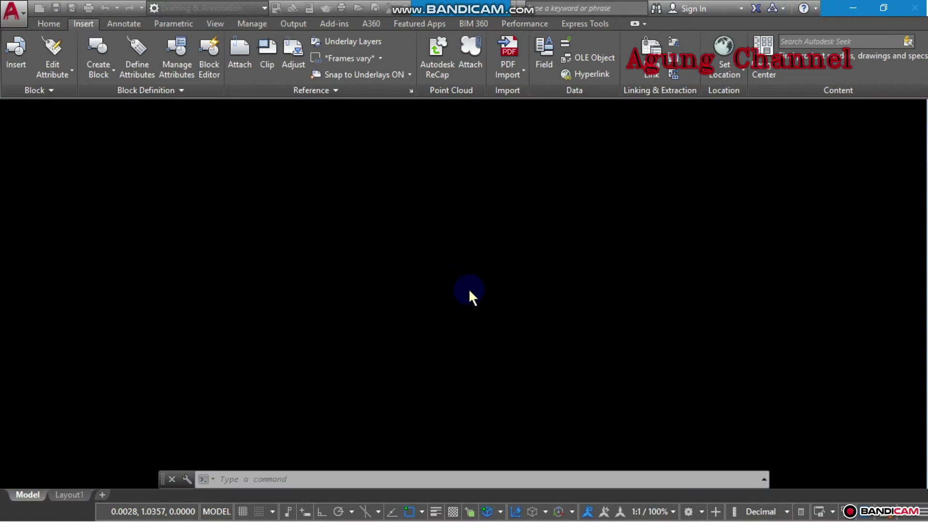
{"action": "scroll", "coordinate": [498, 287], "scroll_direction": "down", "scroll_amount": 5}
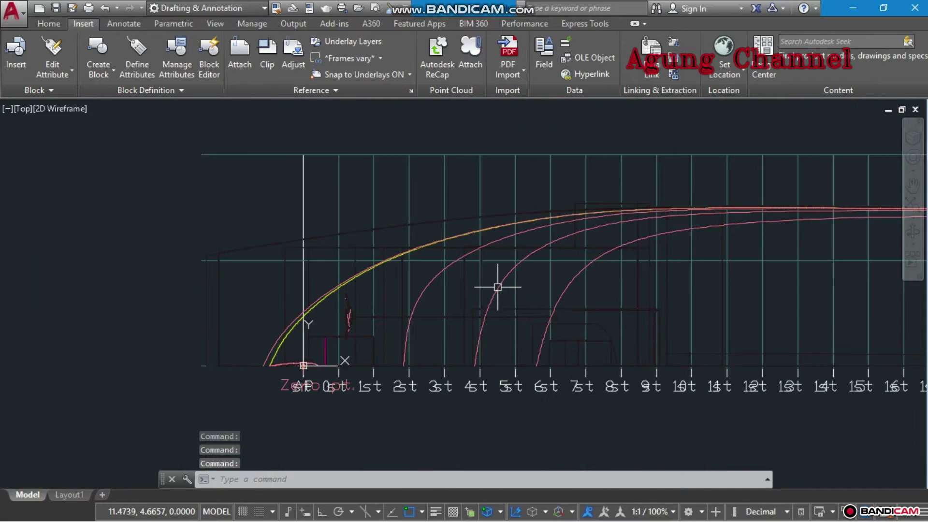
{"action": "scroll", "coordinate": [498, 287], "scroll_direction": "down", "scroll_amount": 3}
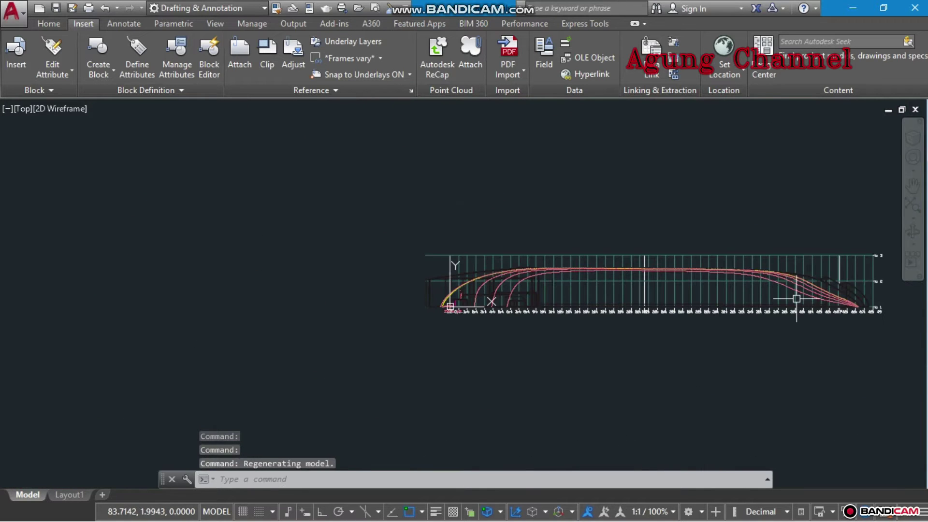
{"action": "scroll", "coordinate": [905, 316], "scroll_direction": "up", "scroll_amount": 6}
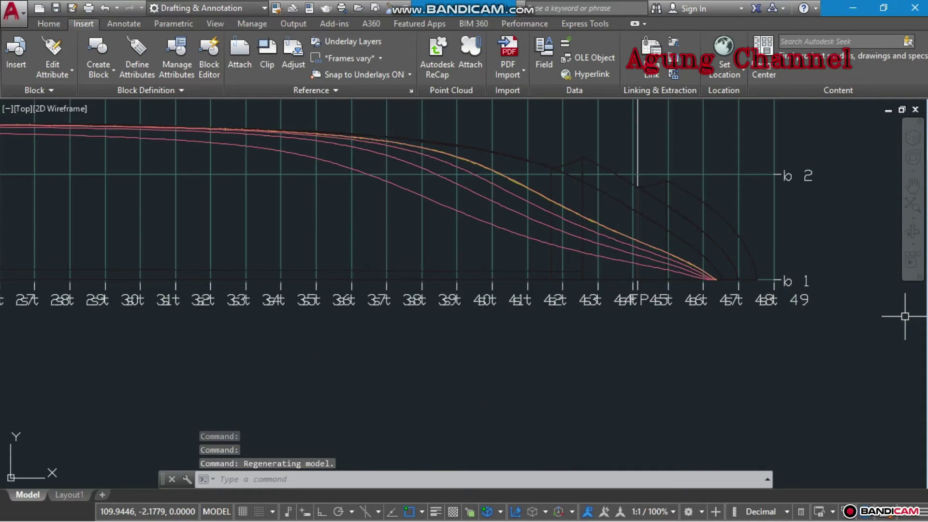
{"action": "scroll", "coordinate": [905, 316], "scroll_direction": "down", "scroll_amount": 4}
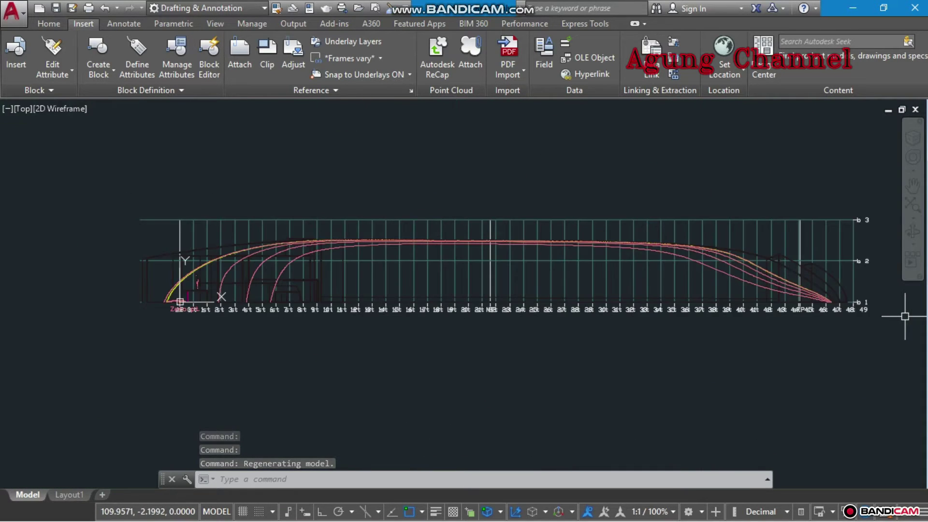
{"action": "left_click", "coordinate": [879, 189]}
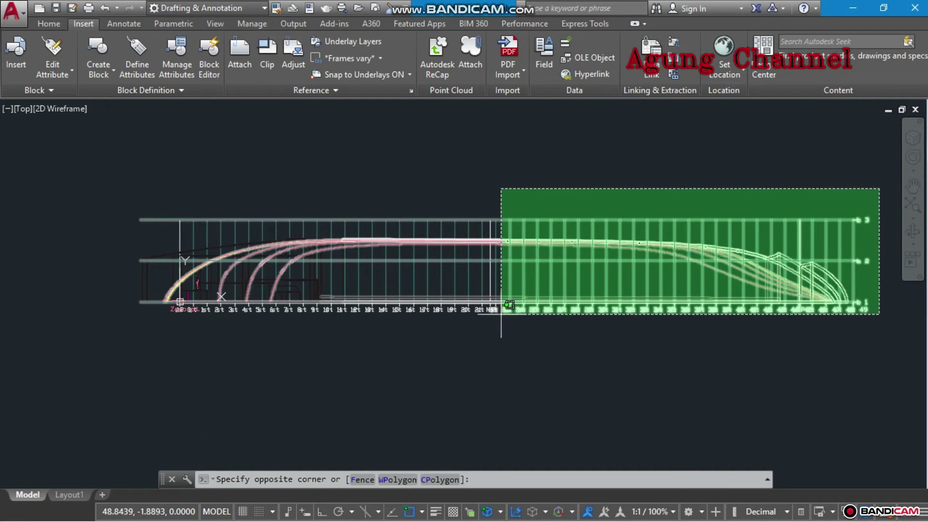
{"action": "left_click", "coordinate": [101, 356]}
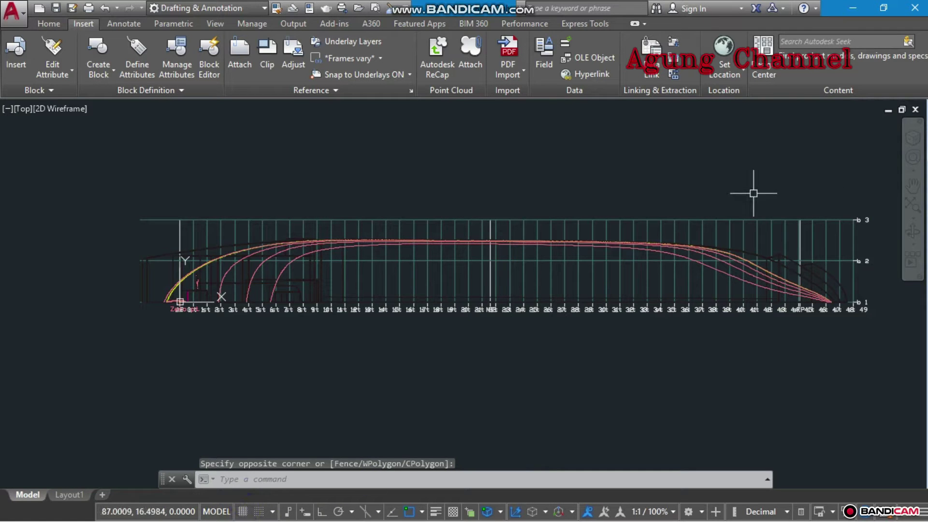
{"action": "left_click", "coordinate": [852, 9]}
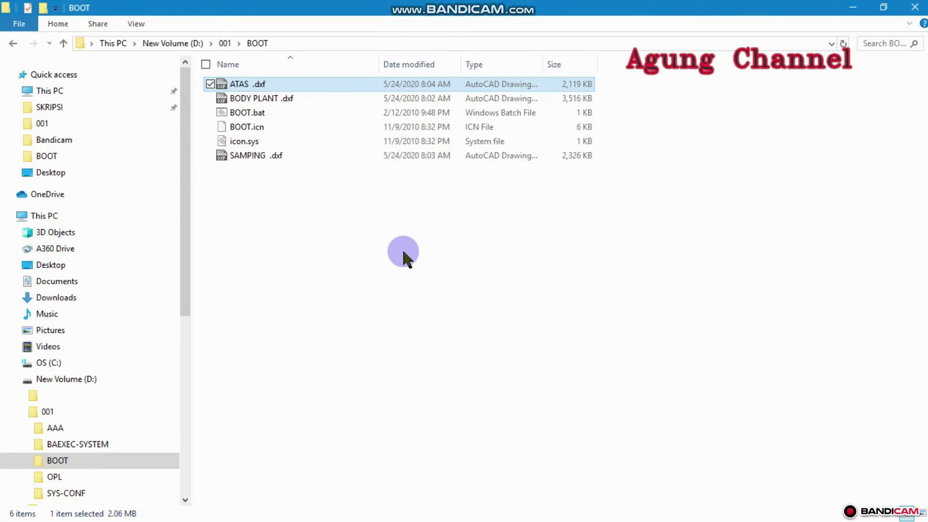
Step: Open BODY PLANT .dxf in AutoCAD, maximized, and zoom to fit the body plan
{"action": "double_click", "coordinate": [236, 99]}
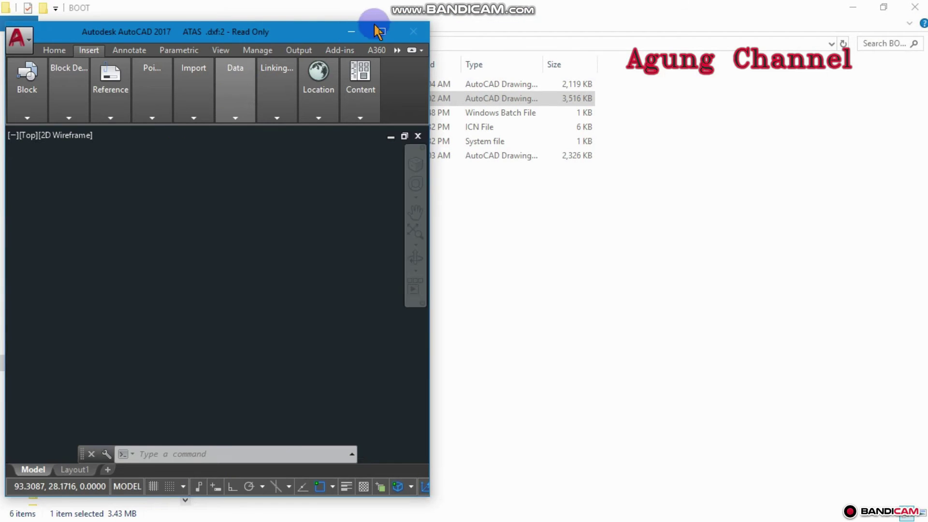
{"action": "left_click", "coordinate": [378, 30]}
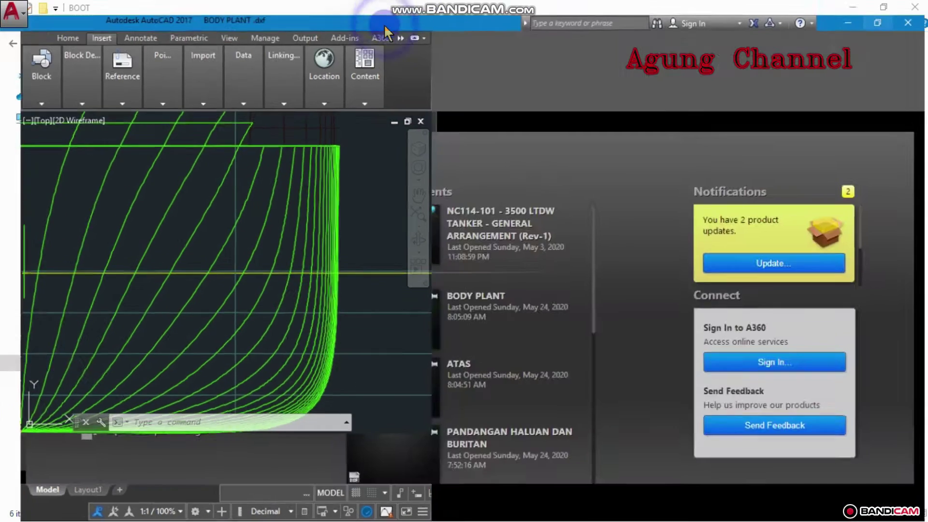
{"action": "scroll", "coordinate": [548, 203], "scroll_direction": "down", "scroll_amount": 6}
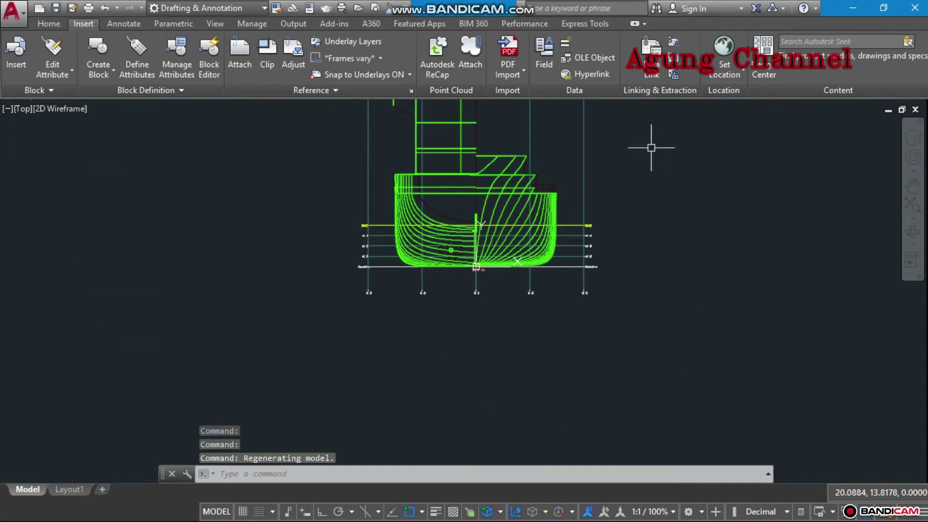
{"action": "scroll", "coordinate": [662, 163], "scroll_direction": "down", "scroll_amount": 6}
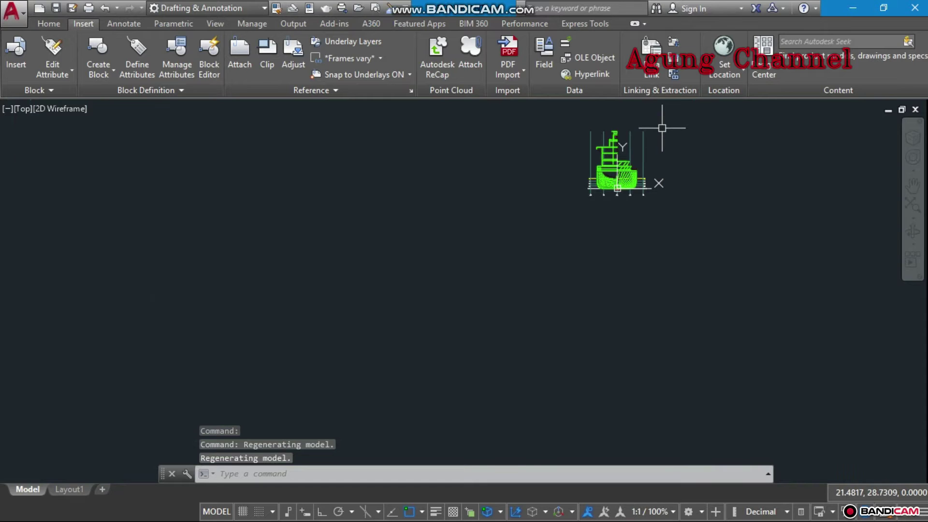
{"action": "scroll", "coordinate": [662, 128], "scroll_direction": "up", "scroll_amount": 6}
{"action": "scroll", "coordinate": [662, 127], "scroll_direction": "up", "scroll_amount": 3}
{"action": "scroll", "coordinate": [662, 128], "scroll_direction": "down", "scroll_amount": 2}
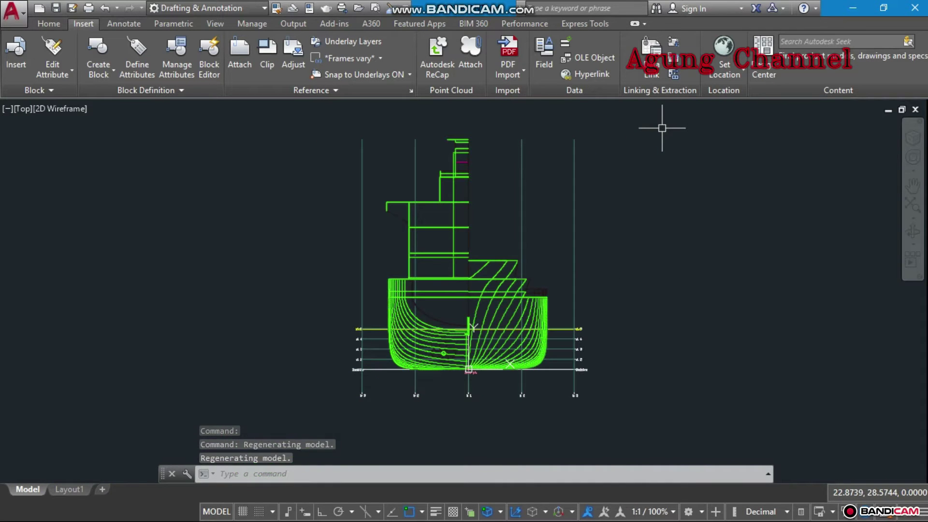
Step: Window-select all 766 body-plan objects, copy them to the clipboard, and minimize AutoCAD
{"action": "left_click", "coordinate": [646, 112]}
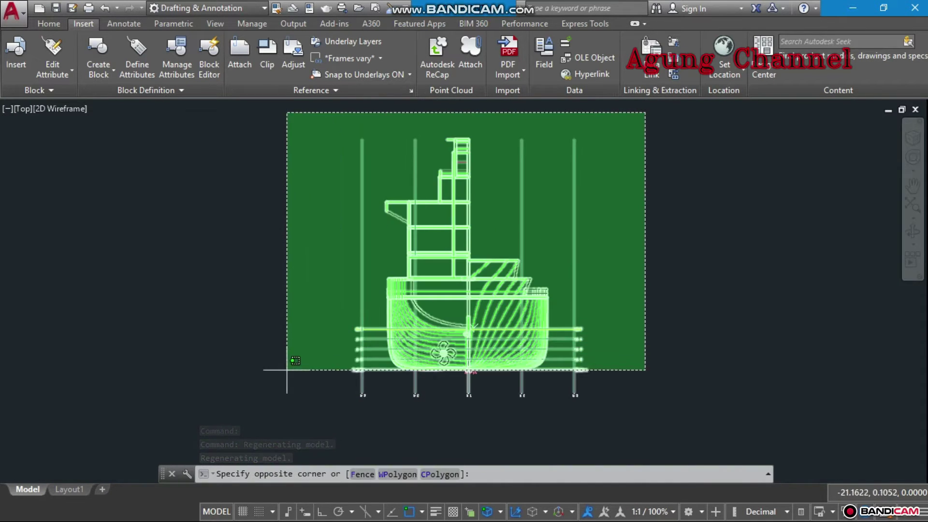
{"action": "left_click", "coordinate": [244, 434]}
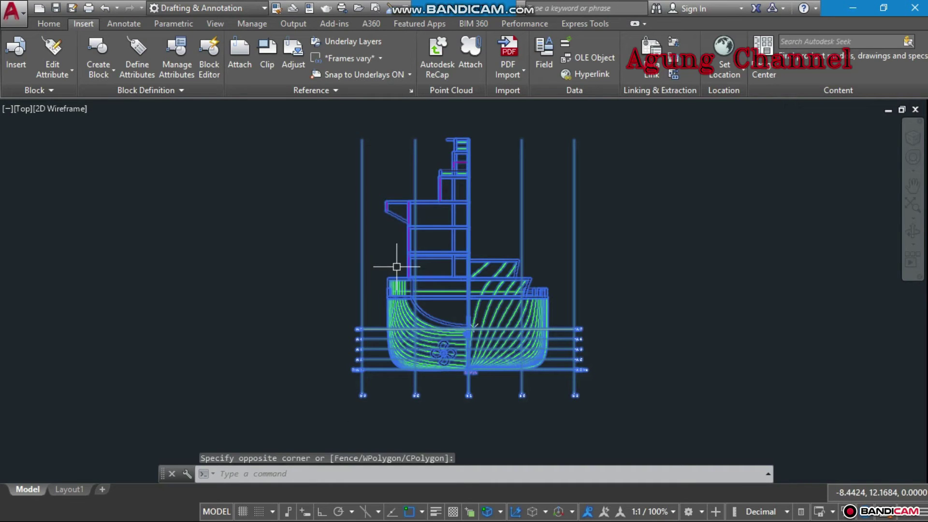
{"action": "right_click", "coordinate": [397, 266]}
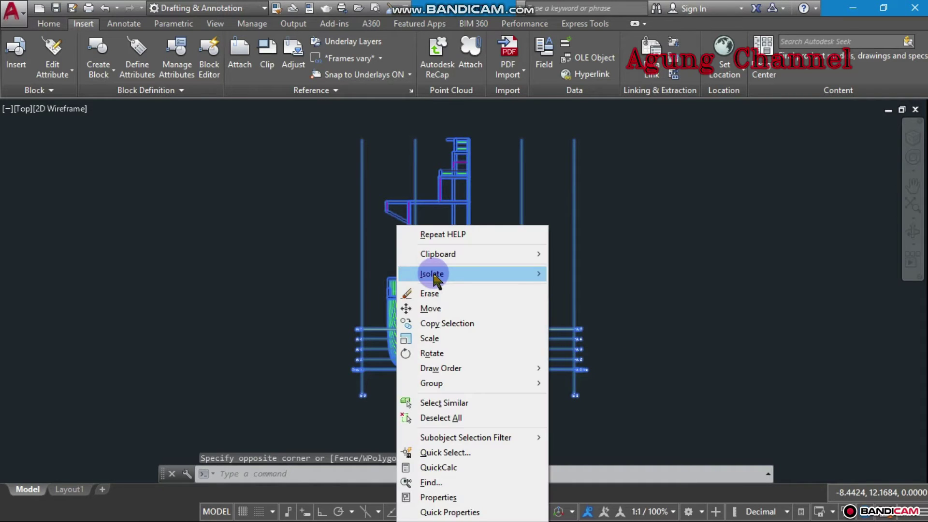
{"action": "mouse_move", "coordinate": [438, 253]}
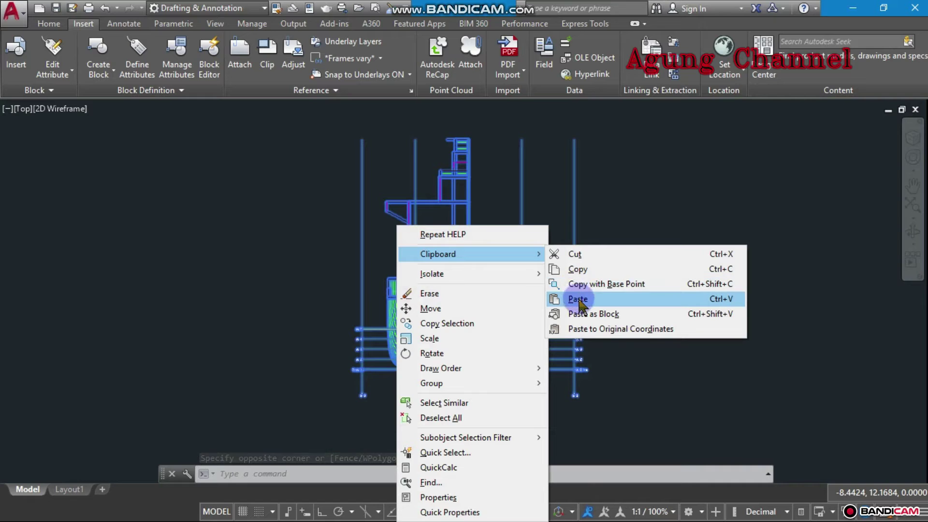
{"action": "left_click", "coordinate": [577, 268]}
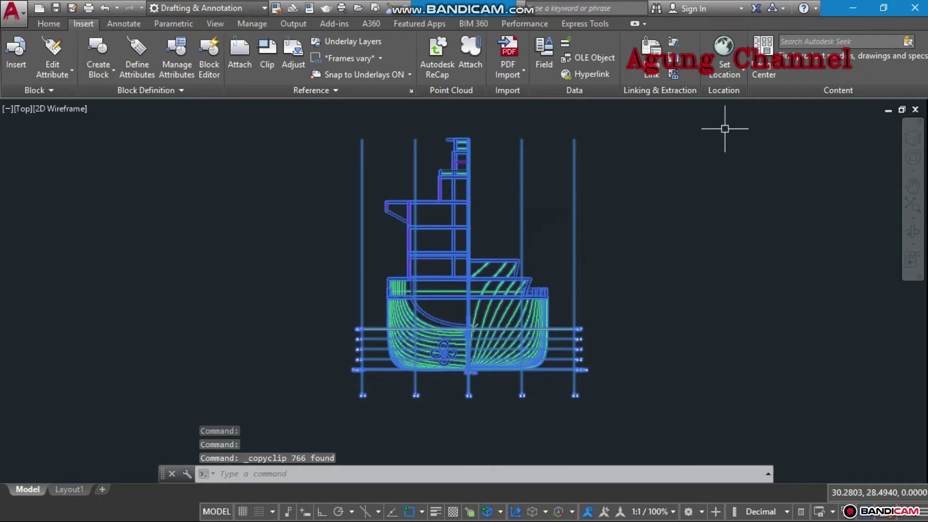
{"action": "left_click", "coordinate": [853, 8]}
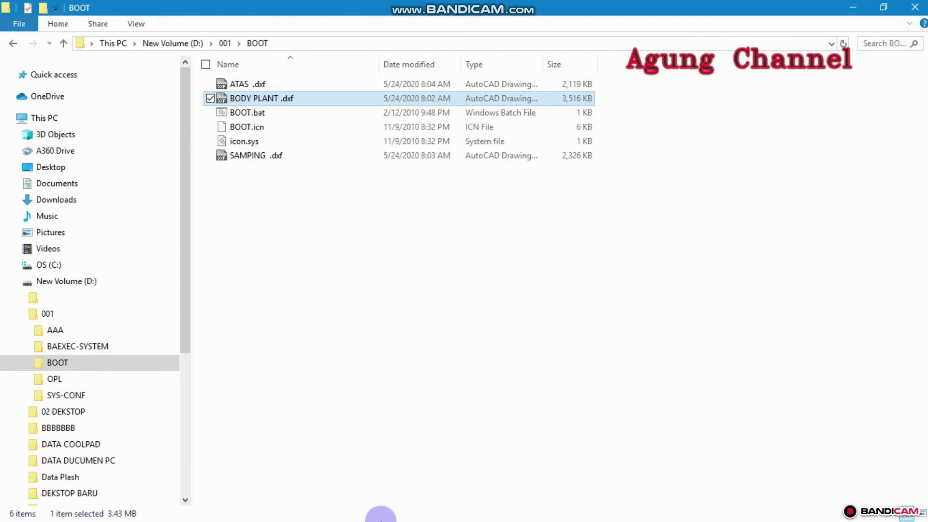
Step: Paste the copied body plan into ATAS above the red plan view and maximize the window
{"action": "left_click", "coordinate": [854, 7]}
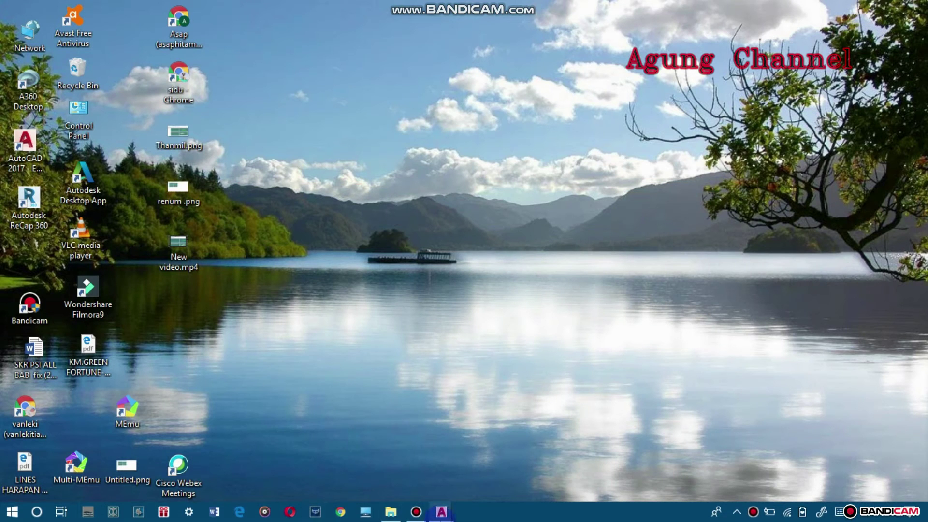
{"action": "mouse_move", "coordinate": [441, 511]}
{"action": "left_click", "coordinate": [451, 439]}
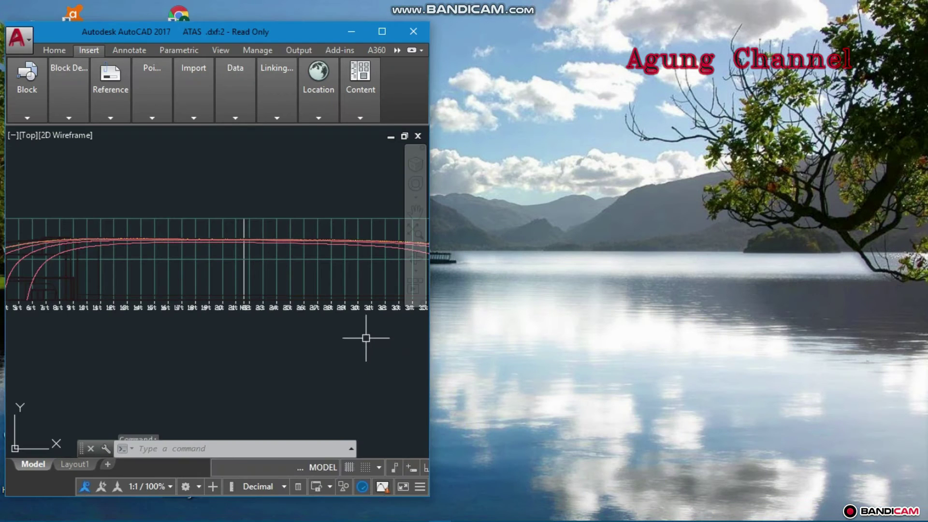
{"action": "scroll", "coordinate": [274, 349], "scroll_direction": "down", "scroll_amount": 5}
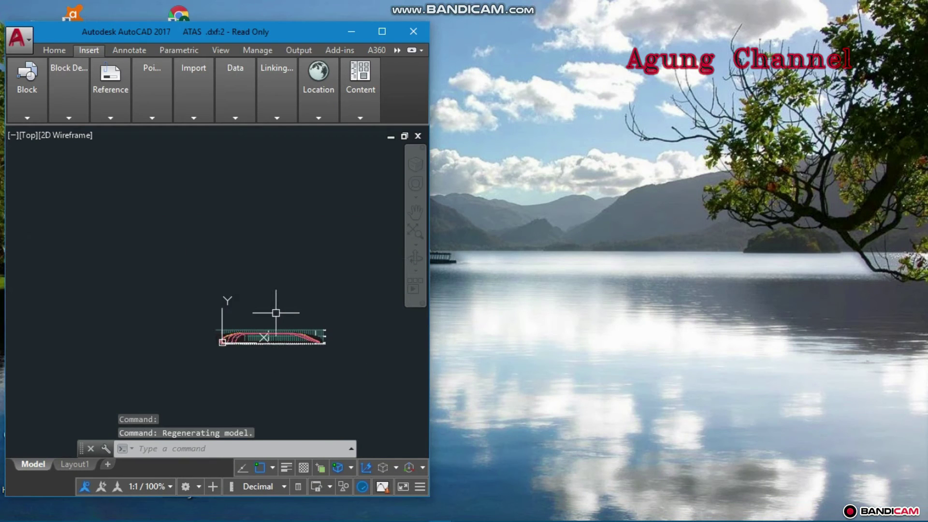
{"action": "scroll", "coordinate": [275, 313], "scroll_direction": "up", "scroll_amount": 2}
{"action": "scroll", "coordinate": [275, 312], "scroll_direction": "up", "scroll_amount": 2}
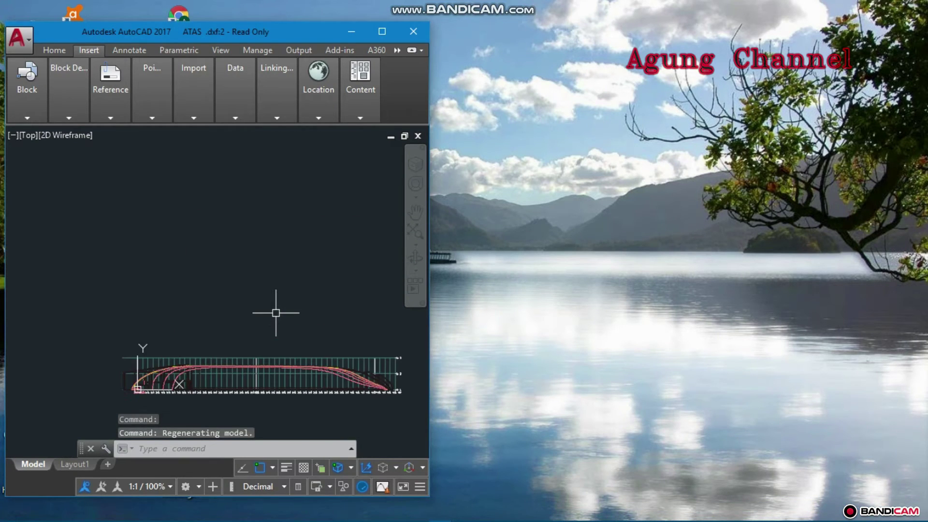
{"action": "right_click", "coordinate": [226, 305]}
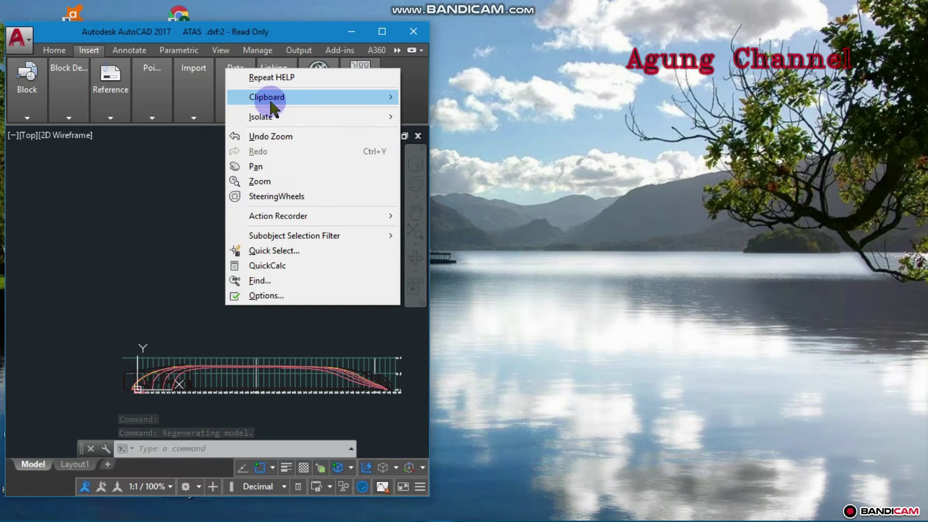
{"action": "mouse_move", "coordinate": [267, 96]}
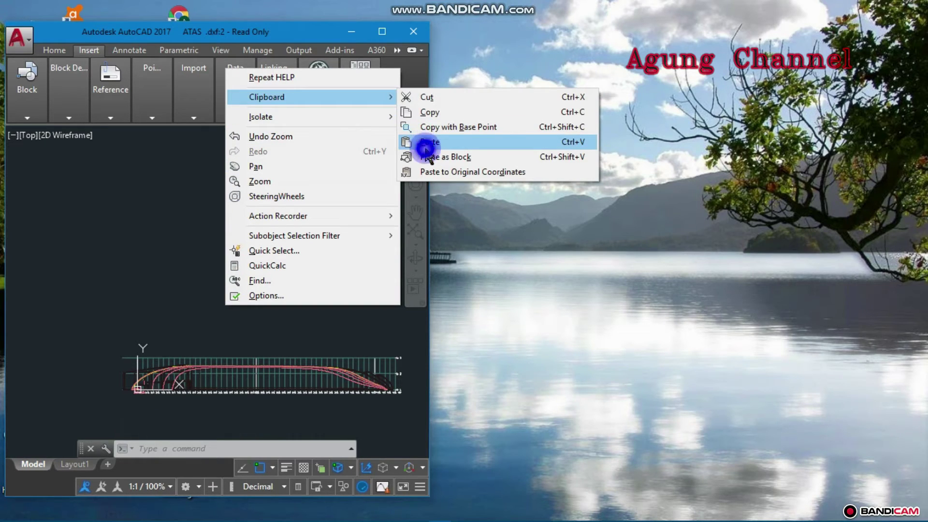
{"action": "left_click", "coordinate": [426, 152]}
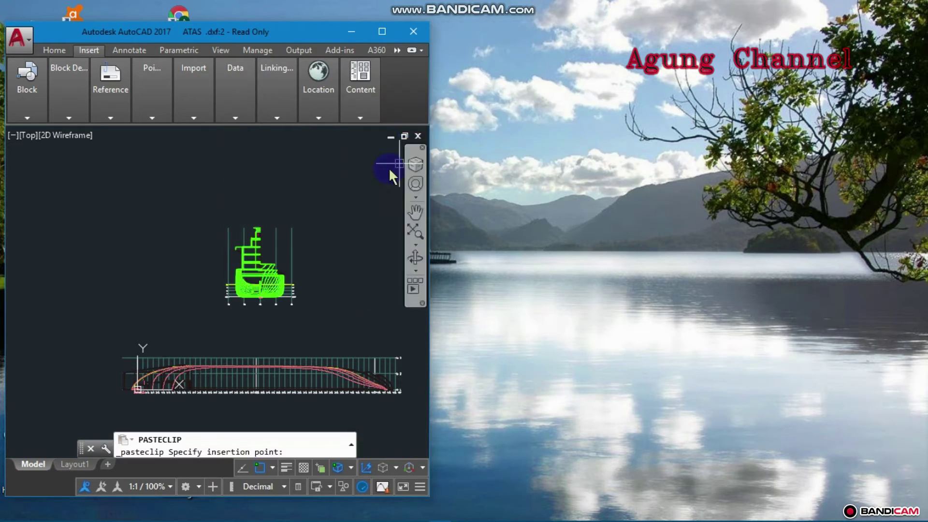
{"action": "left_click", "coordinate": [225, 335]}
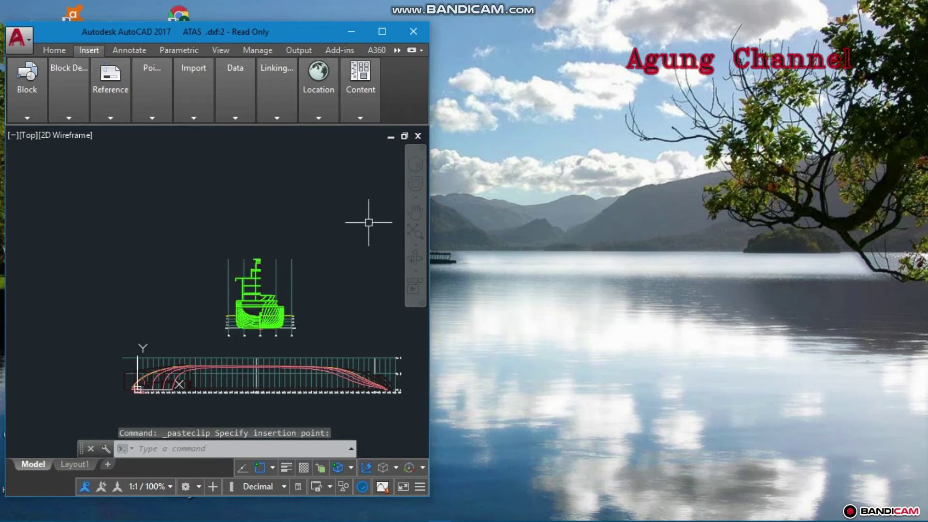
{"action": "left_click", "coordinate": [377, 33]}
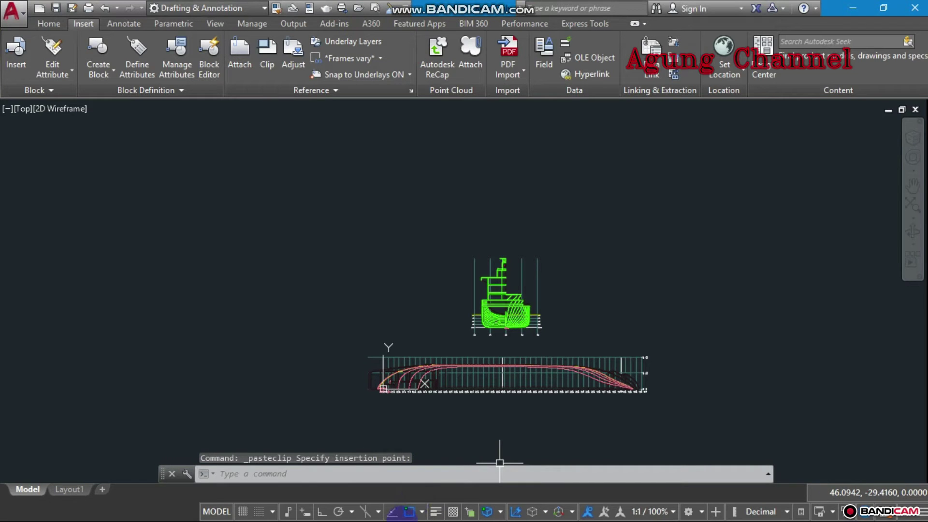
Step: Open the SAMPING profile drawing from the BOOT folder, maximized
{"action": "left_click", "coordinate": [853, 8]}
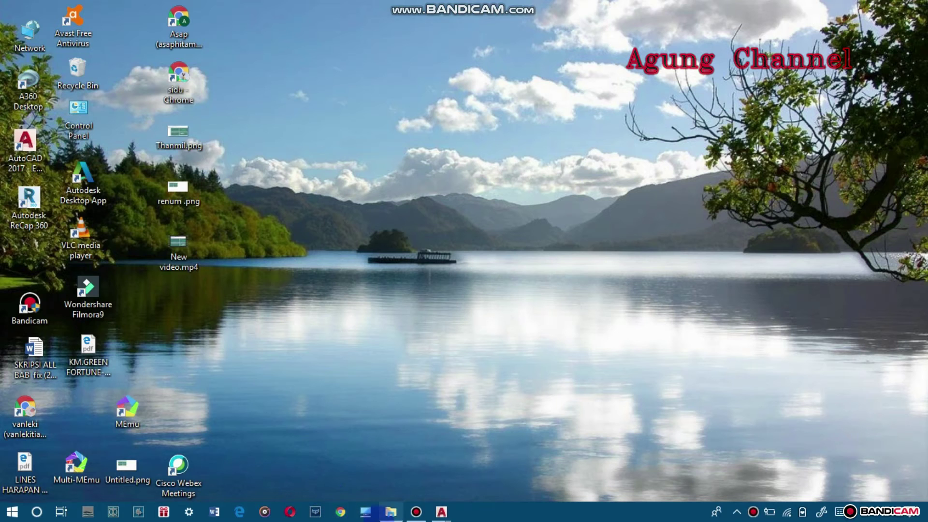
{"action": "mouse_move", "coordinate": [391, 512]}
{"action": "left_click", "coordinate": [339, 416]}
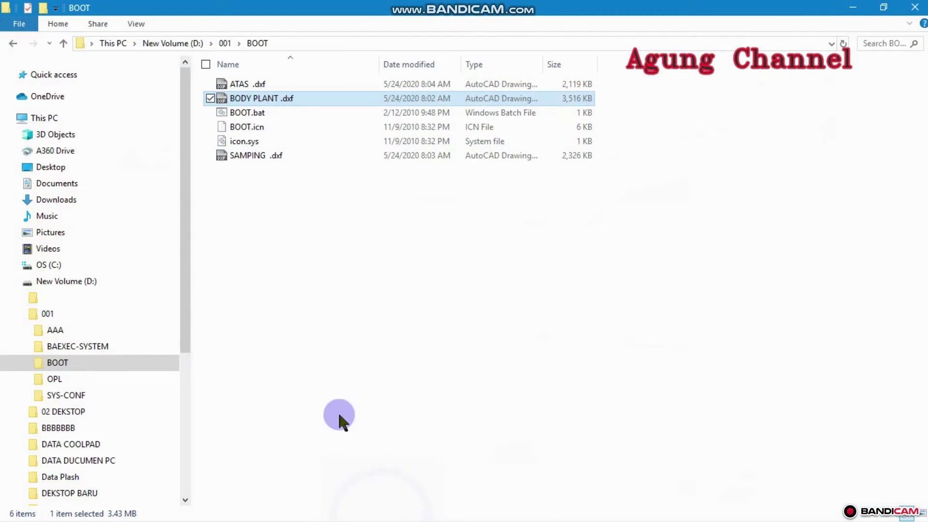
{"action": "double_click", "coordinate": [276, 155]}
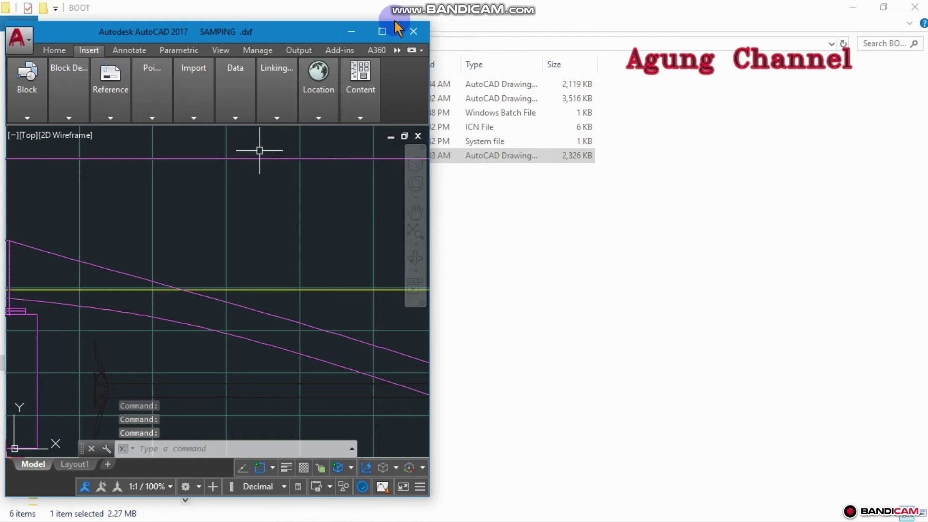
{"action": "left_click", "coordinate": [382, 31]}
{"action": "scroll", "coordinate": [477, 255], "scroll_direction": "down", "scroll_amount": 4}
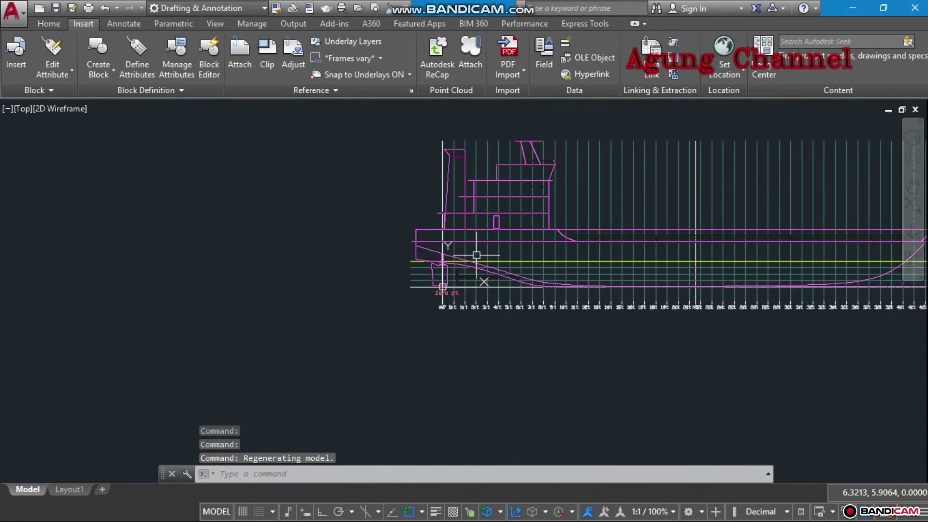
{"action": "scroll", "coordinate": [476, 254], "scroll_direction": "down", "scroll_amount": 5}
{"action": "scroll", "coordinate": [494, 241], "scroll_direction": "up", "scroll_amount": 2}
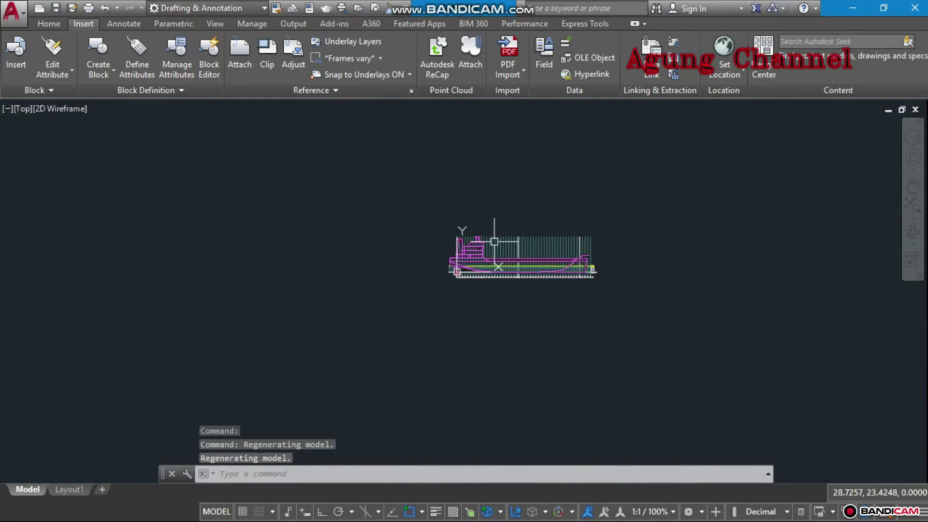
{"action": "scroll", "coordinate": [494, 241], "scroll_direction": "up", "scroll_amount": 3}
{"action": "scroll", "coordinate": [494, 241], "scroll_direction": "up", "scroll_amount": 2}
{"action": "scroll", "coordinate": [613, 244], "scroll_direction": "down", "scroll_amount": 2}
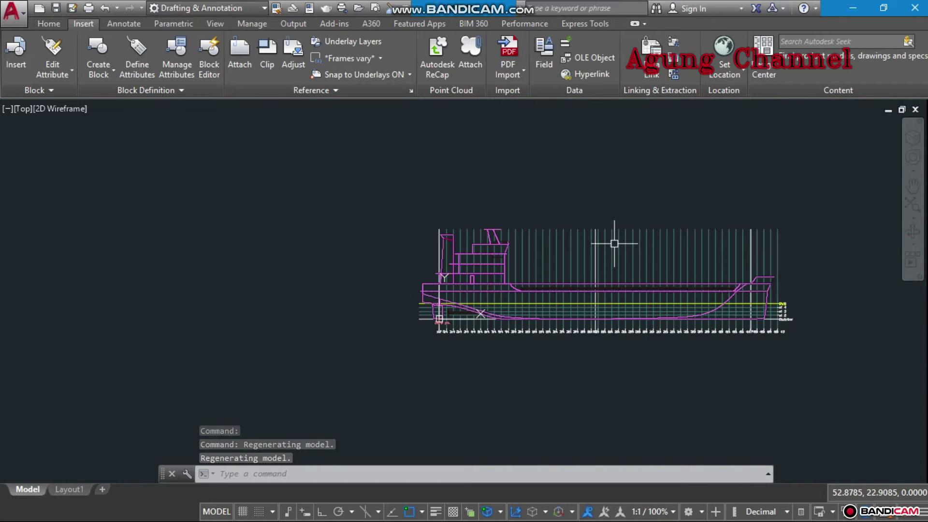
Step: Copy all 675 profile objects to the clipboard and close the SAMPING drawing
{"action": "left_click", "coordinate": [812, 178]}
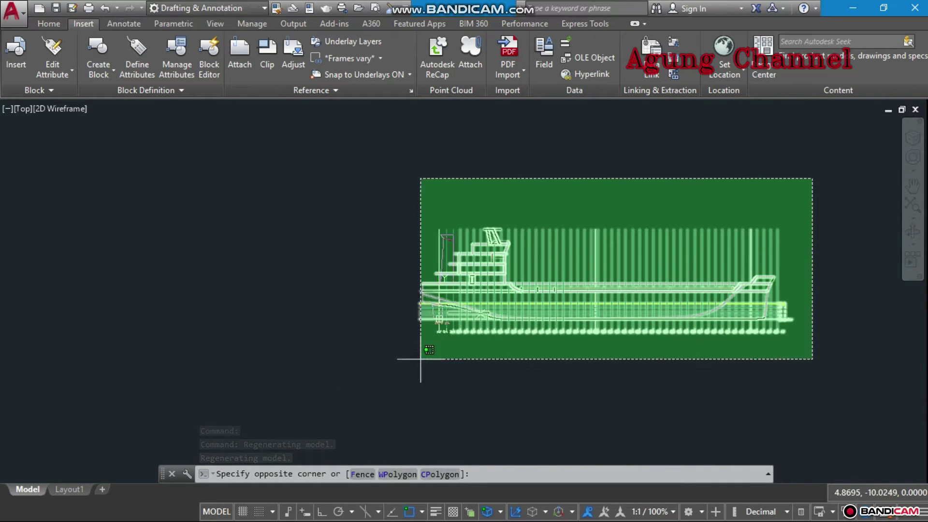
{"action": "left_click", "coordinate": [309, 401]}
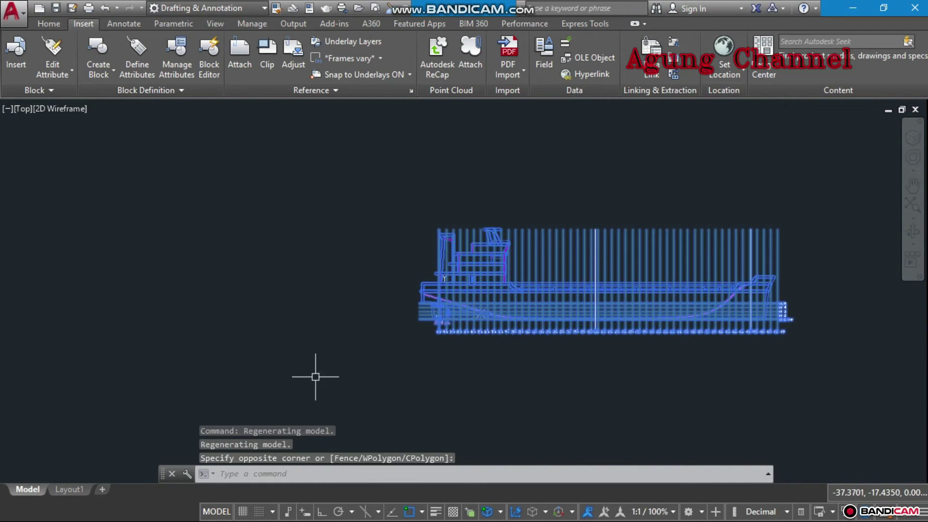
{"action": "right_click", "coordinate": [594, 262]}
{"action": "mouse_move", "coordinate": [634, 254]}
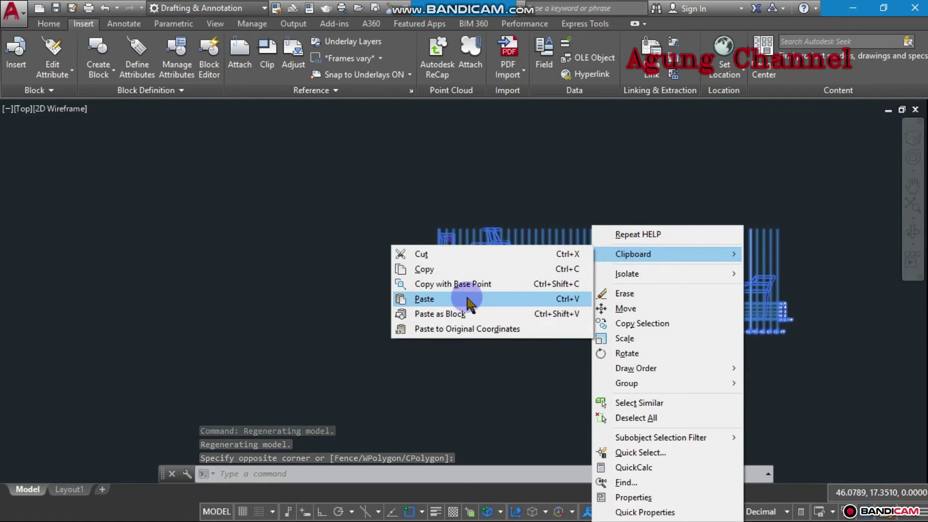
{"action": "left_click", "coordinate": [435, 270]}
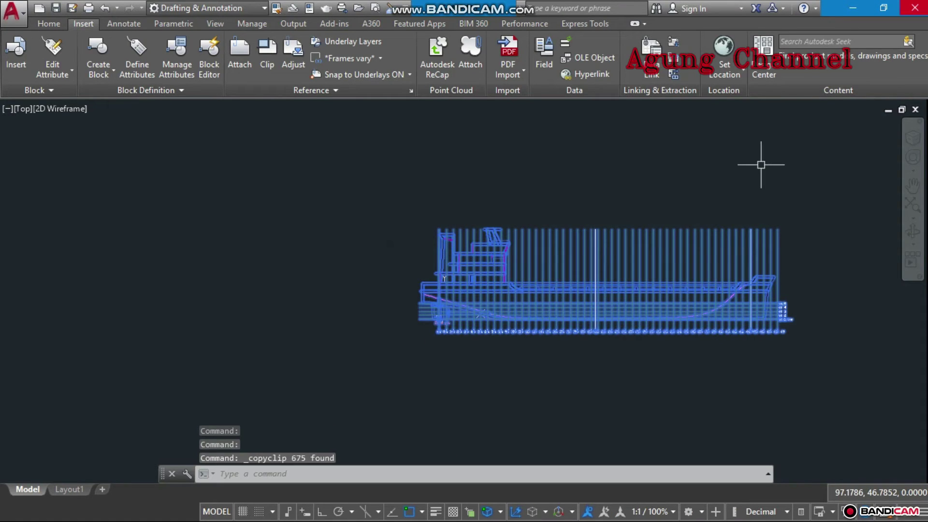
{"action": "left_click", "coordinate": [915, 7]}
Step: Discard SAMPING changes and paste the ship profile into ATAS above the body plan
{"action": "left_click", "coordinate": [480, 293]}
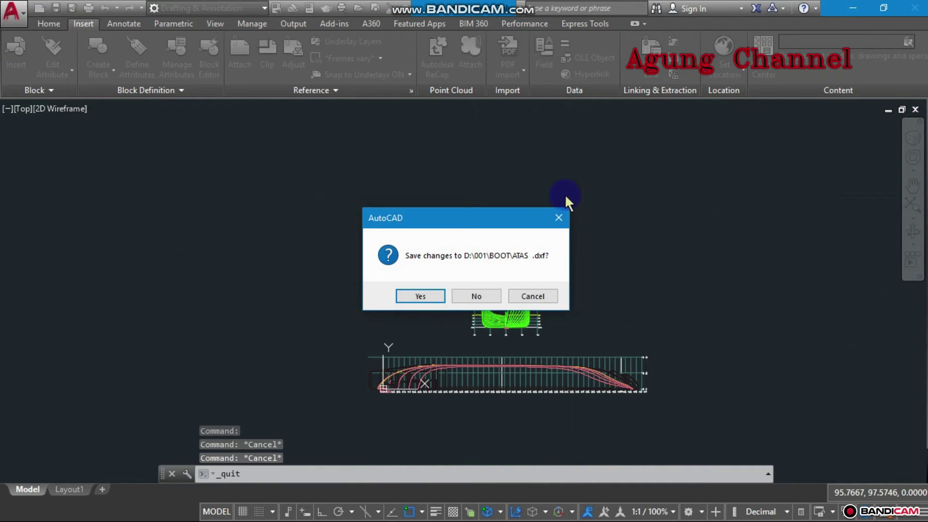
{"action": "left_click", "coordinate": [555, 217]}
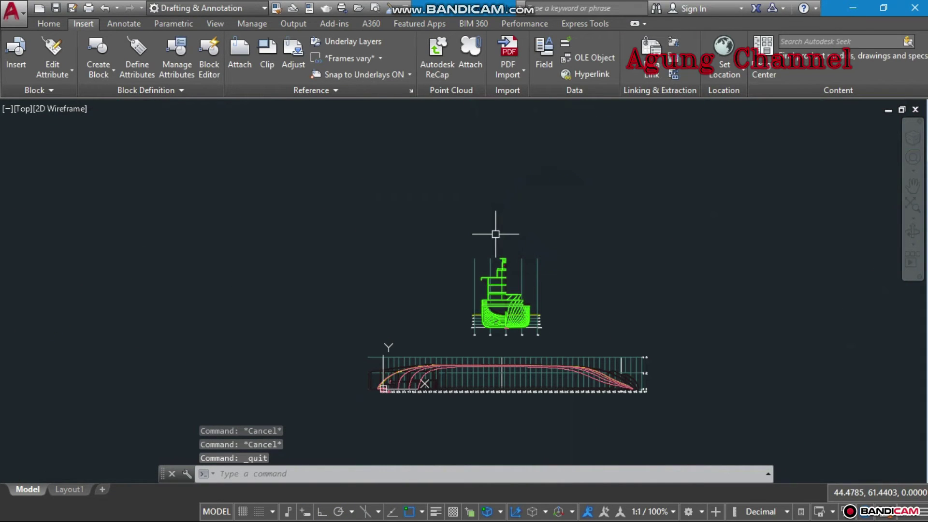
{"action": "right_click", "coordinate": [467, 208]}
{"action": "mouse_move", "coordinate": [508, 252]}
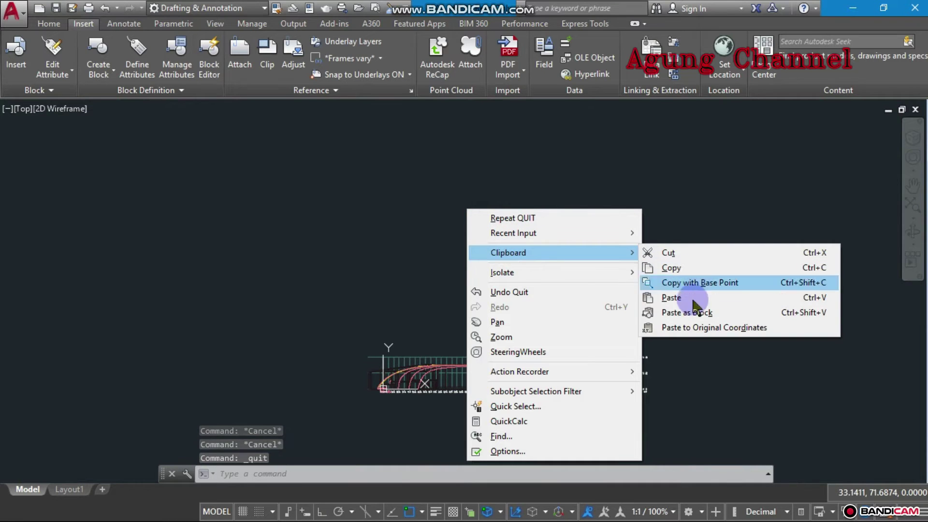
{"action": "left_click", "coordinate": [672, 298]}
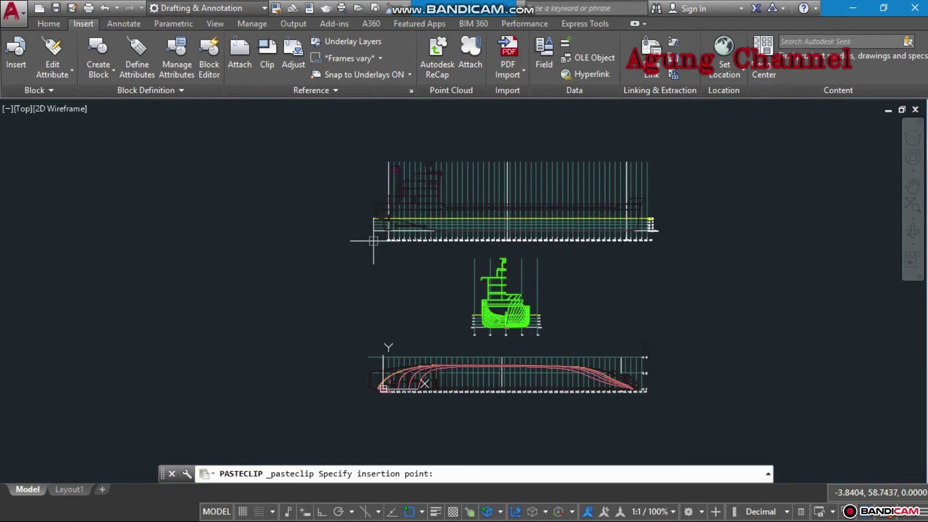
{"action": "left_click", "coordinate": [374, 238]}
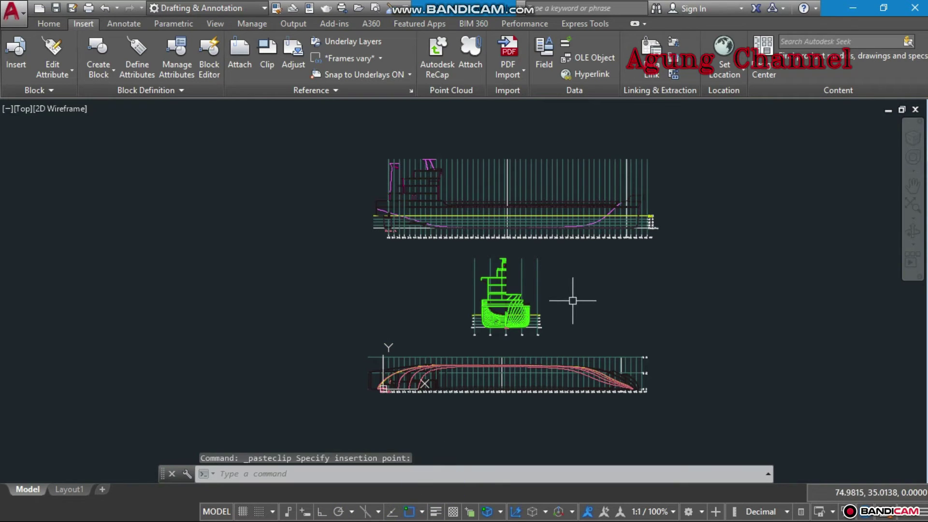
{"action": "left_click", "coordinate": [858, 9]}
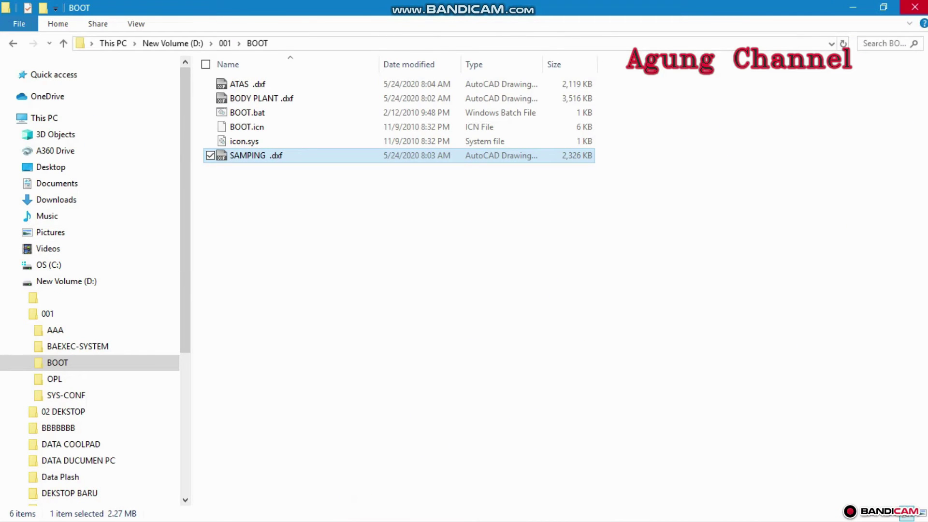
Step: Close the BODY PLANT drawing without saving and maximize the combined ATAS drawing
{"action": "left_click", "coordinate": [864, 6]}
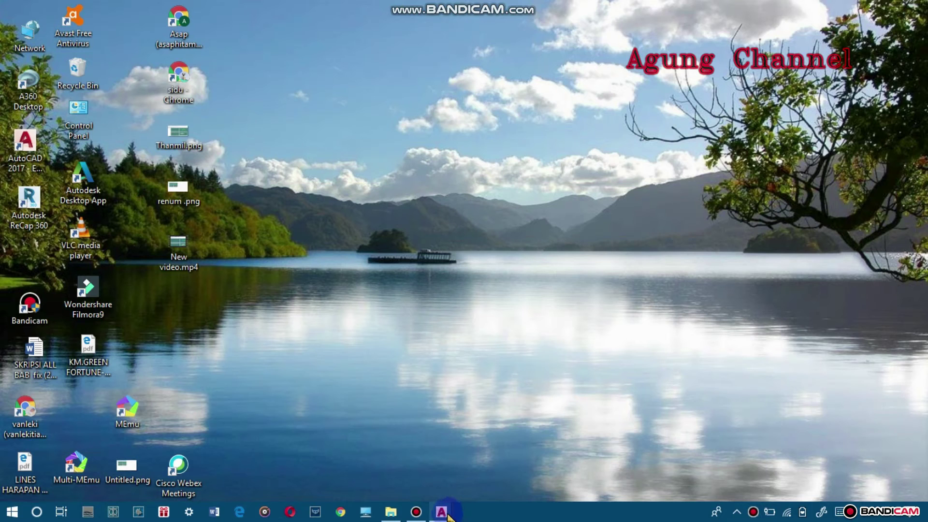
{"action": "mouse_move", "coordinate": [441, 512]}
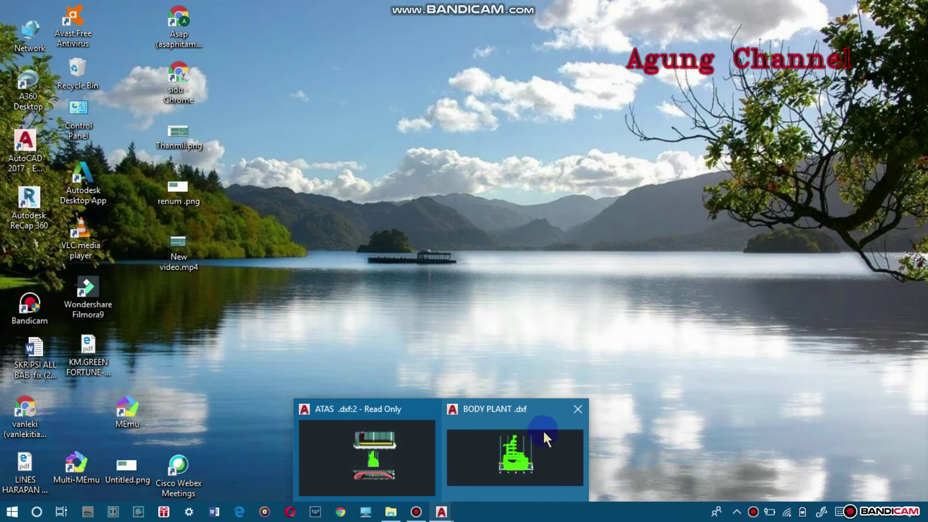
{"action": "left_click", "coordinate": [578, 409]}
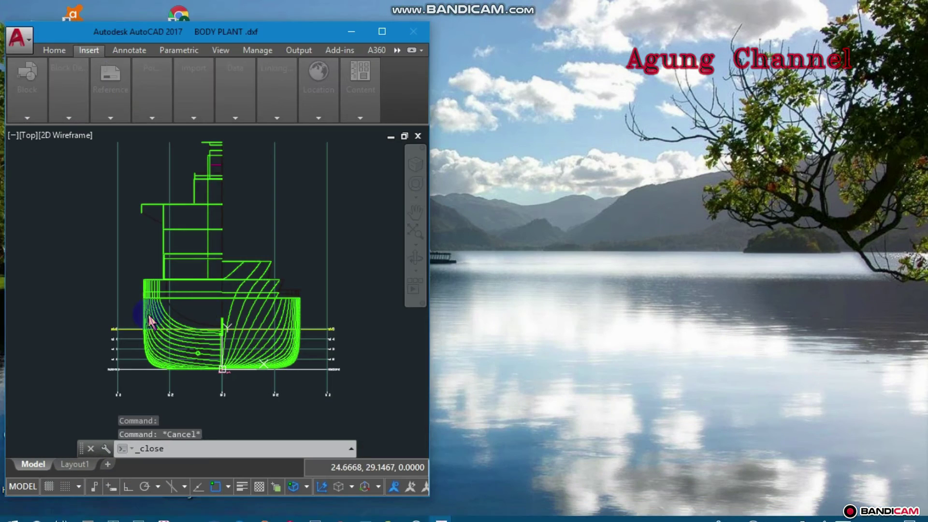
{"action": "left_click", "coordinate": [244, 295]}
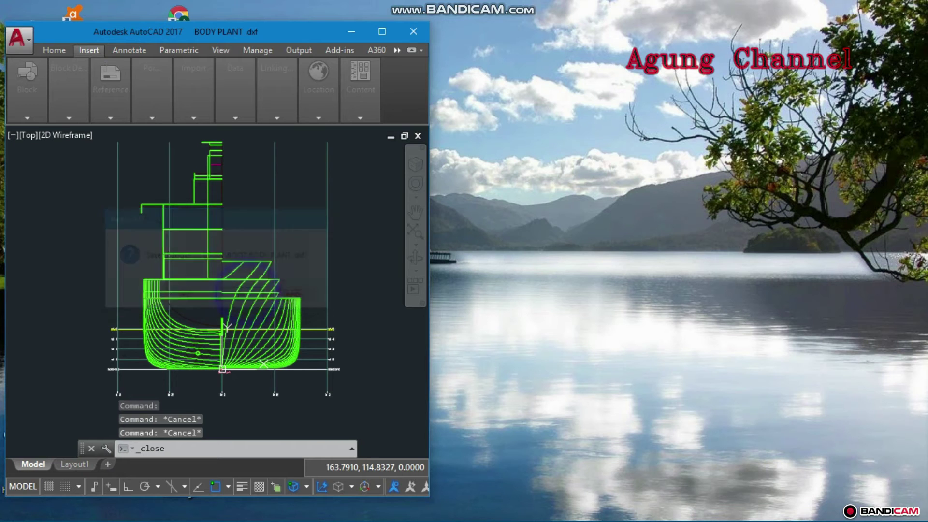
{"action": "left_click", "coordinate": [382, 37]}
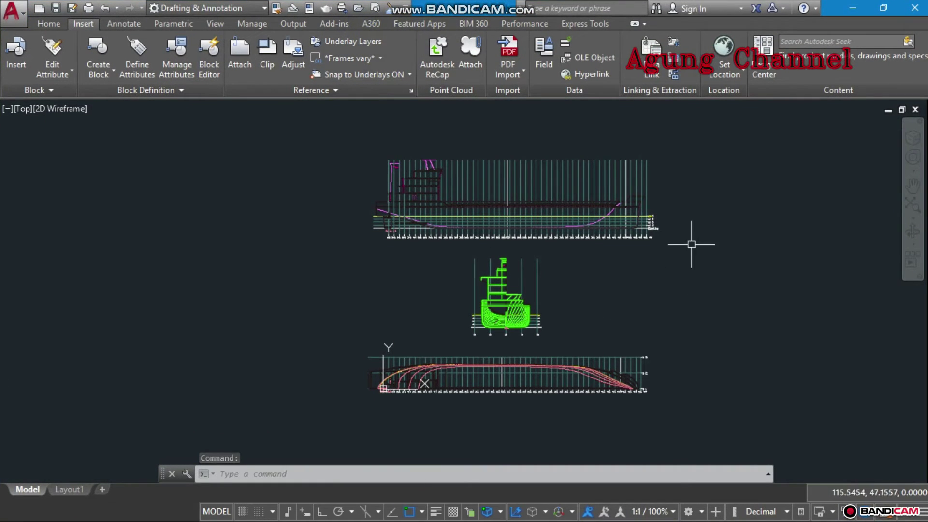
Step: Set the plan, body plan and profile views to ByLayer colour, then clear the selection
{"action": "left_click", "coordinate": [726, 131]}
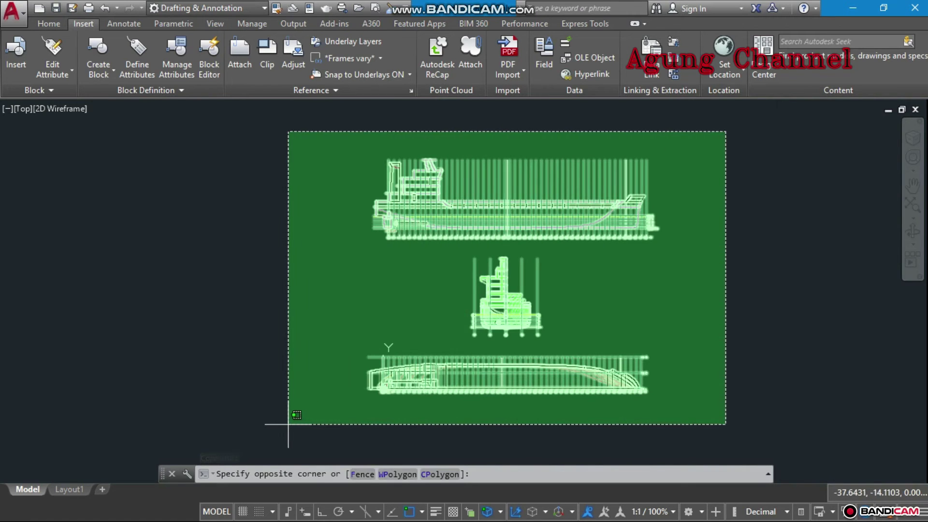
{"action": "left_click", "coordinate": [288, 424]}
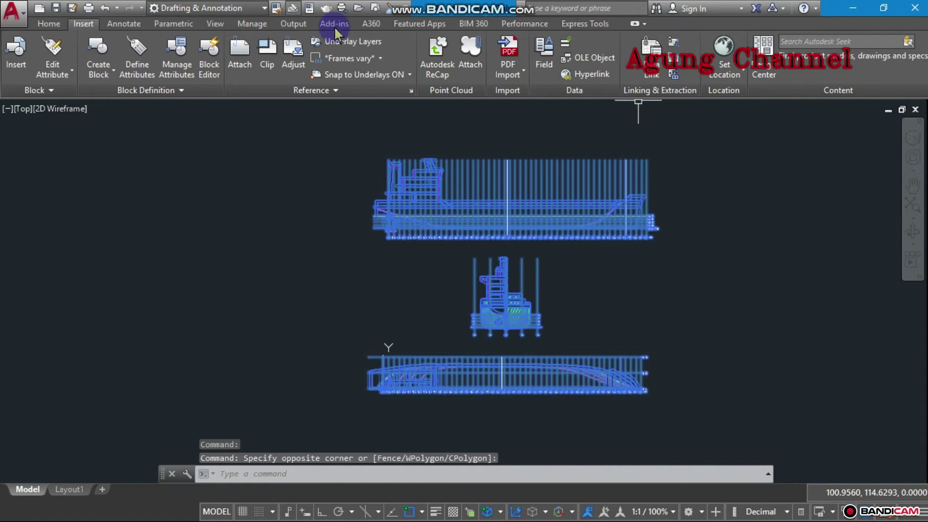
{"action": "left_click", "coordinate": [51, 25]}
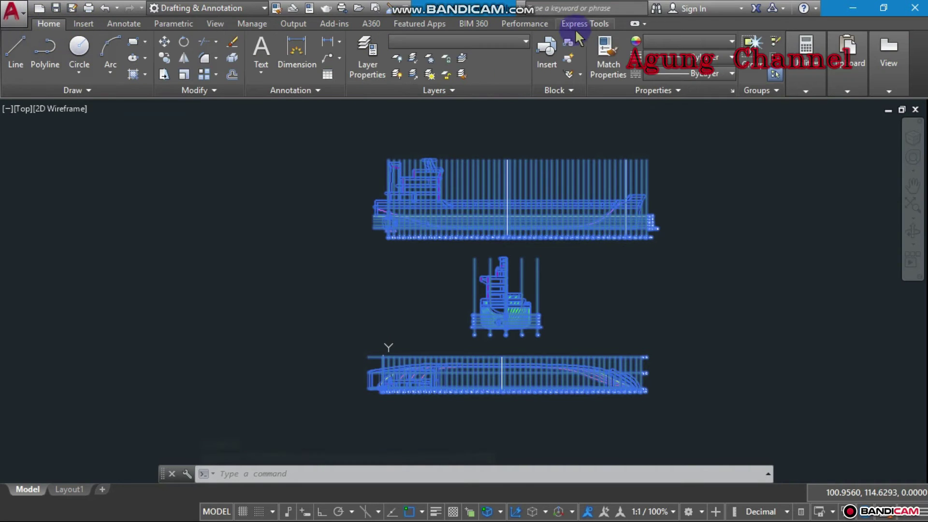
{"action": "left_click", "coordinate": [677, 46]}
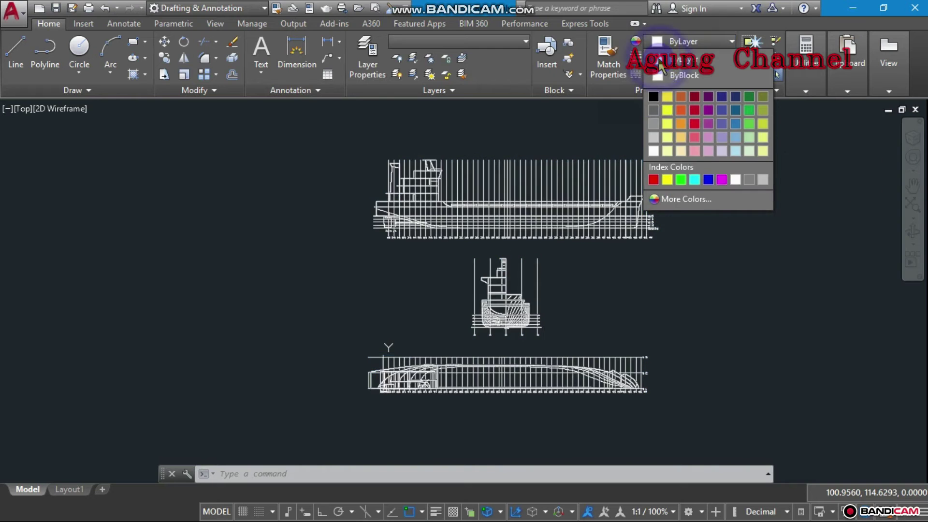
{"action": "left_click", "coordinate": [677, 60]}
{"action": "left_click", "coordinate": [692, 327]}
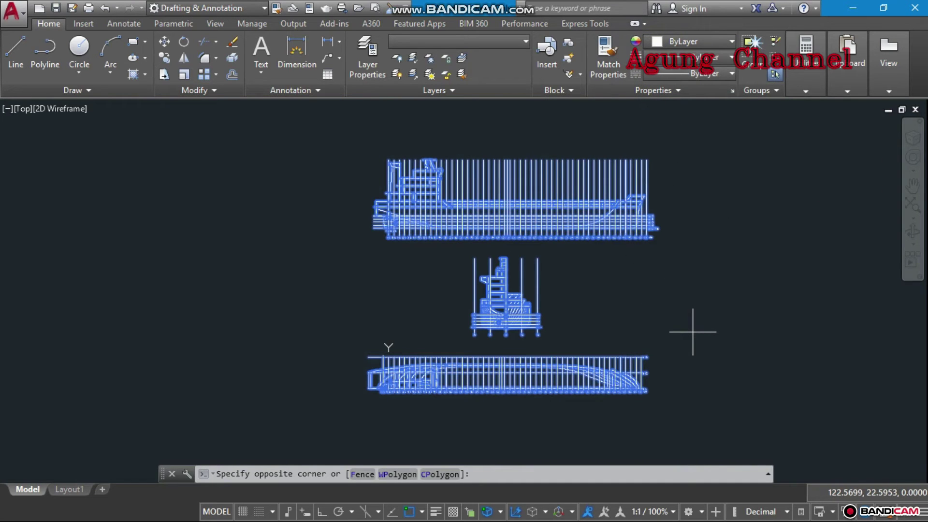
{"action": "key", "text": "Escape"}
{"action": "key", "text": "Escape"}
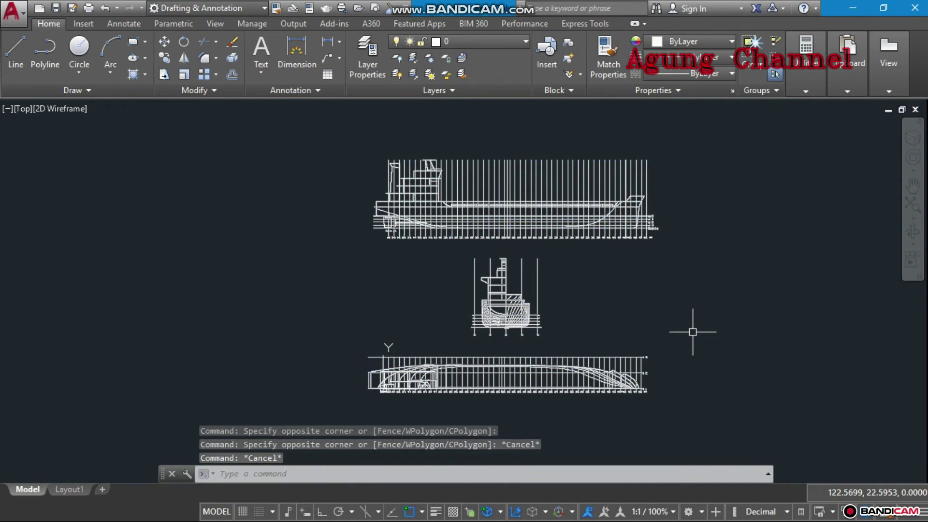
{"action": "key", "text": "Escape"}
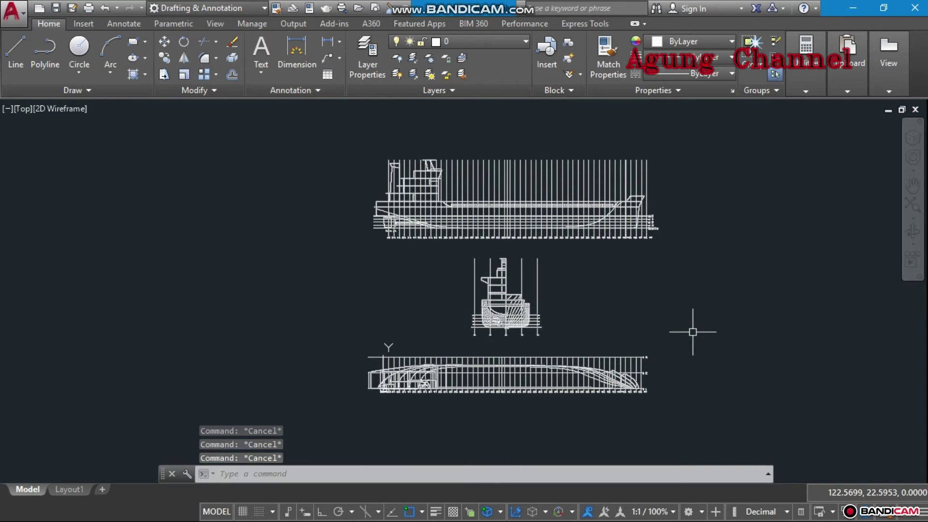
{"action": "scroll", "coordinate": [565, 282], "scroll_direction": "up", "scroll_amount": 4}
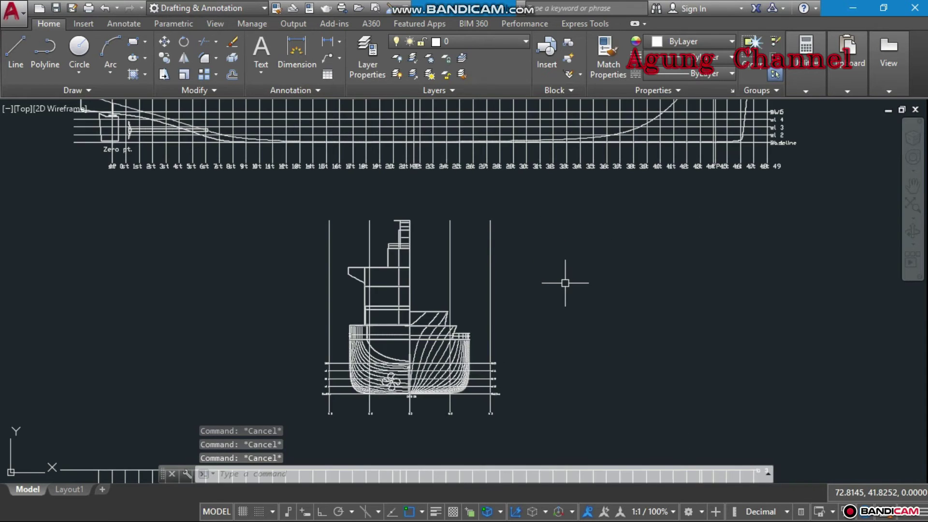
{"action": "scroll", "coordinate": [565, 283], "scroll_direction": "down", "scroll_amount": 3}
{"action": "scroll", "coordinate": [556, 275], "scroll_direction": "down", "scroll_amount": 1}
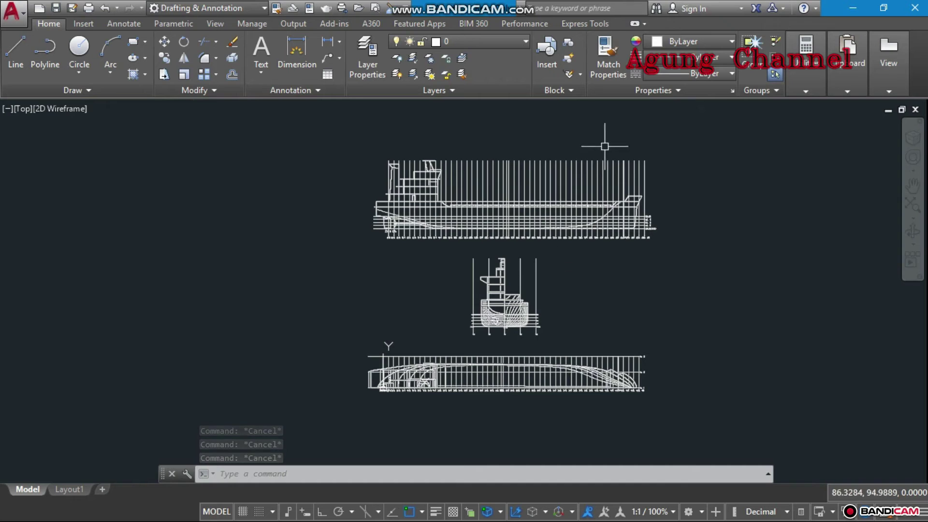
{"action": "scroll", "coordinate": [598, 163], "scroll_direction": "up", "scroll_amount": 4}
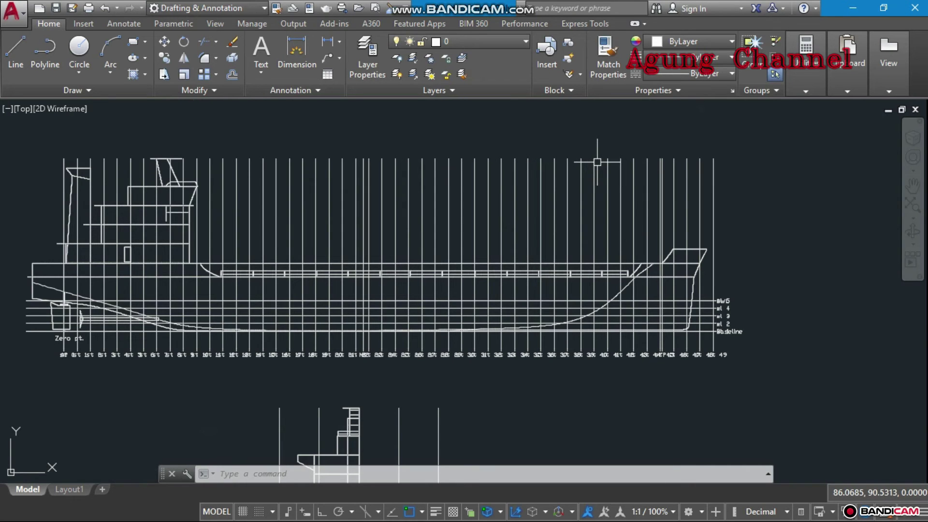
{"action": "left_click", "coordinate": [547, 263]}
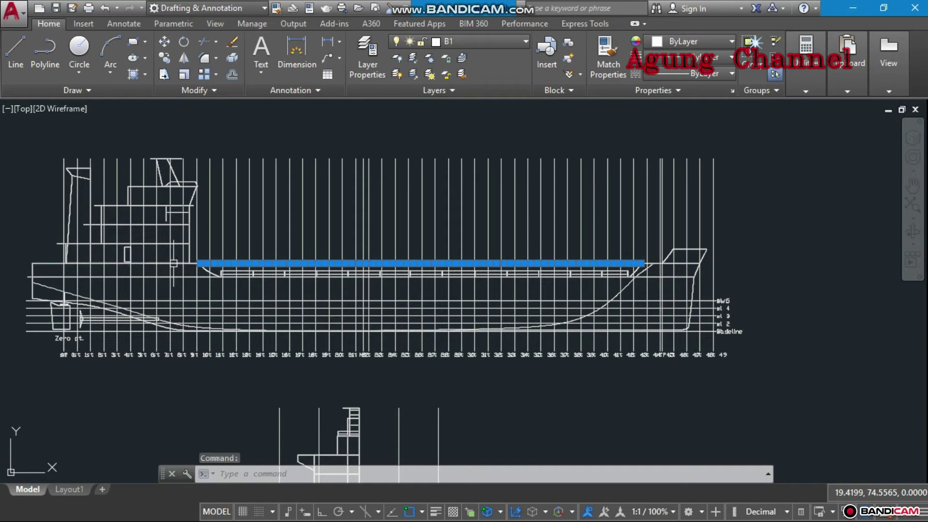
{"action": "double_click", "coordinate": [174, 263]}
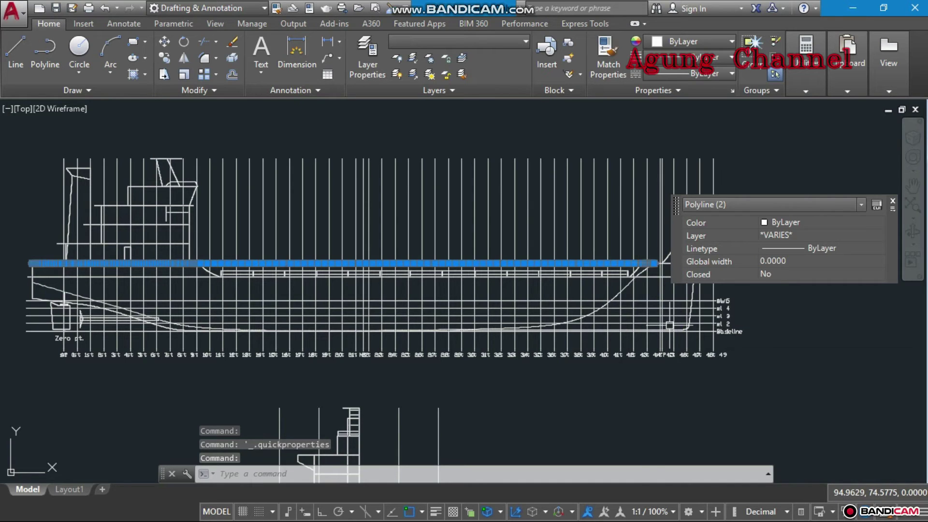
{"action": "key", "text": "Escape"}
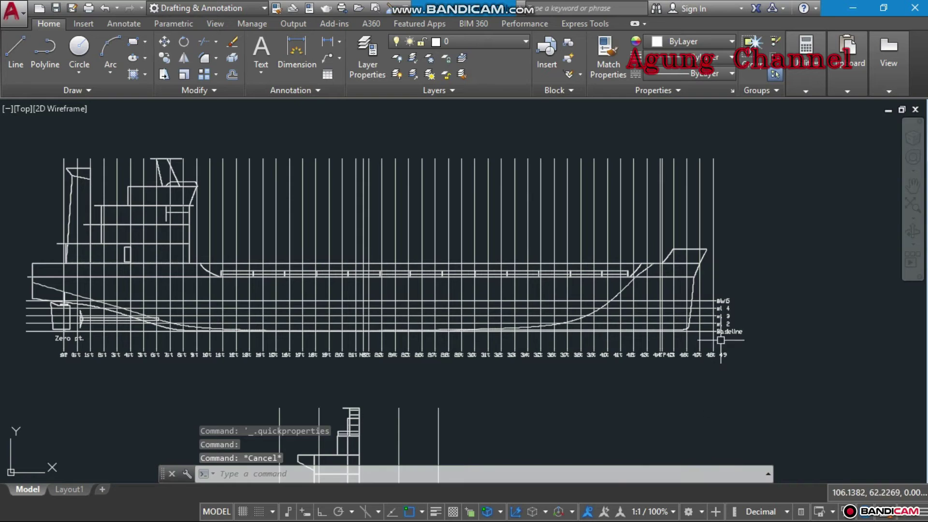
{"action": "scroll", "coordinate": [672, 330], "scroll_direction": "down", "scroll_amount": 10}
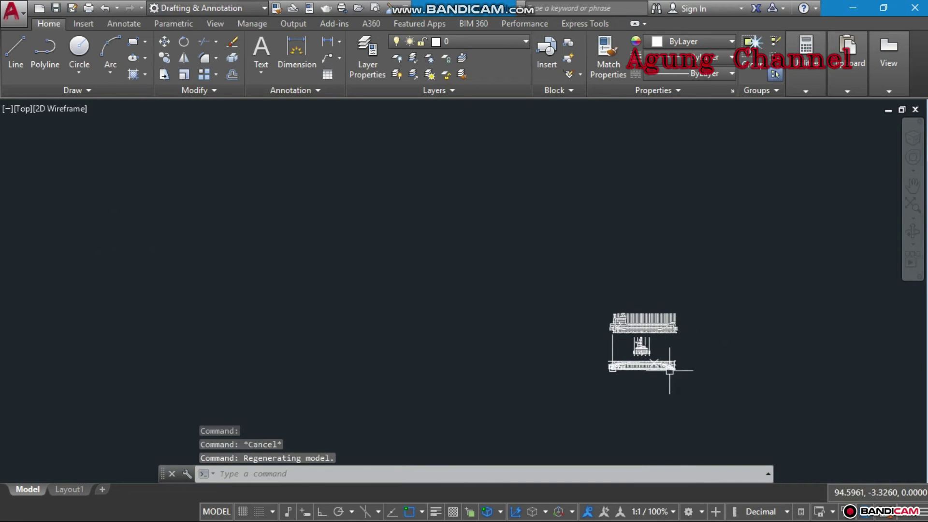
{"action": "scroll", "coordinate": [669, 370], "scroll_direction": "up", "scroll_amount": 6}
{"action": "scroll", "coordinate": [652, 261], "scroll_direction": "up", "scroll_amount": 2}
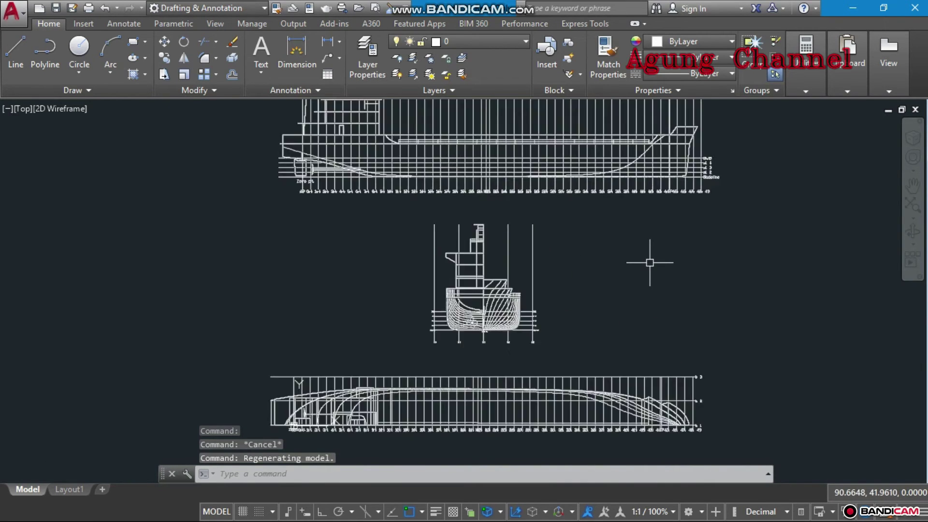
{"action": "scroll", "coordinate": [650, 262], "scroll_direction": "up", "scroll_amount": 2}
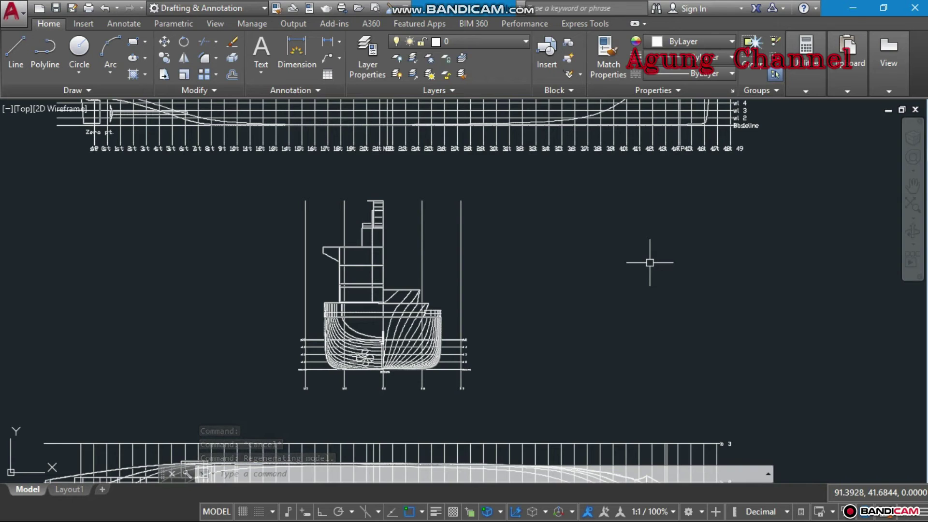
{"action": "scroll", "coordinate": [650, 263], "scroll_direction": "down", "scroll_amount": 2}
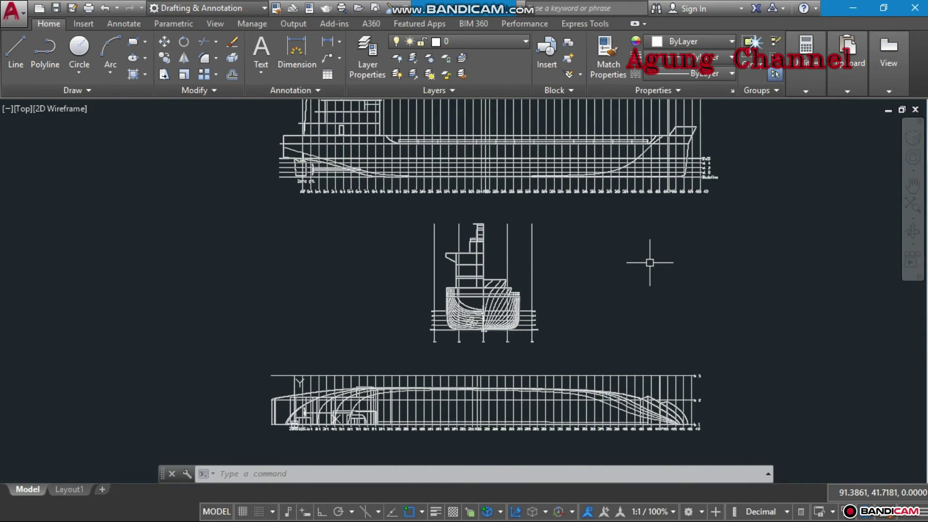
{"action": "scroll", "coordinate": [650, 263], "scroll_direction": "down", "scroll_amount": 2}
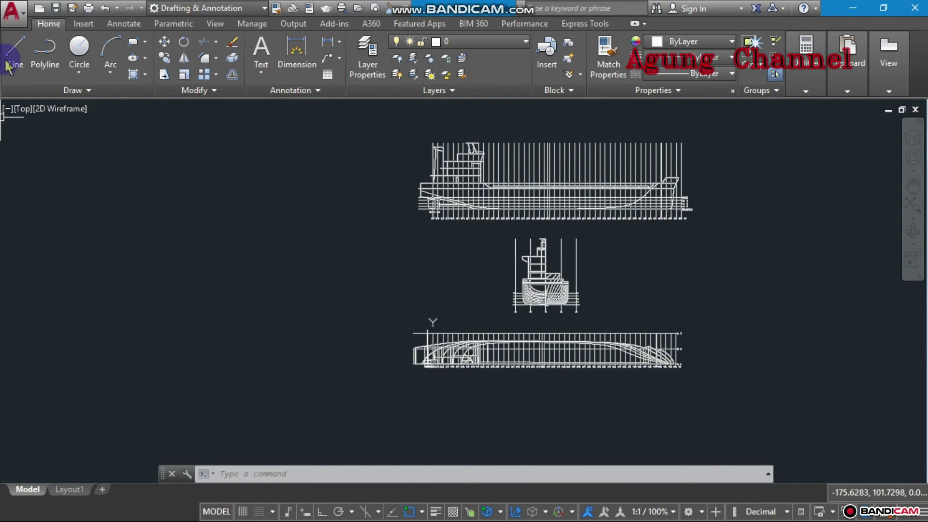
Step: Save the combined drawing as ATAS.dwg on the Desktop and close it
{"action": "left_click", "coordinate": [19, 19]}
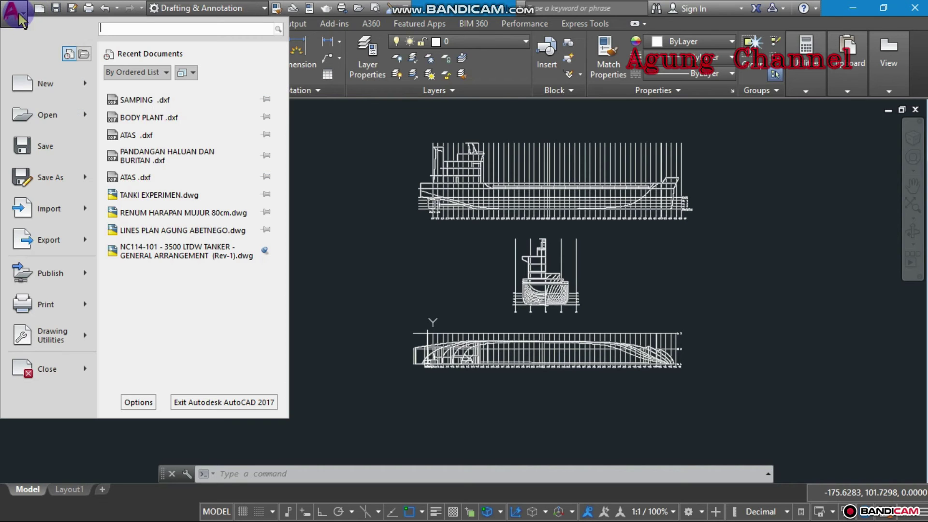
{"action": "left_click", "coordinate": [75, 147]}
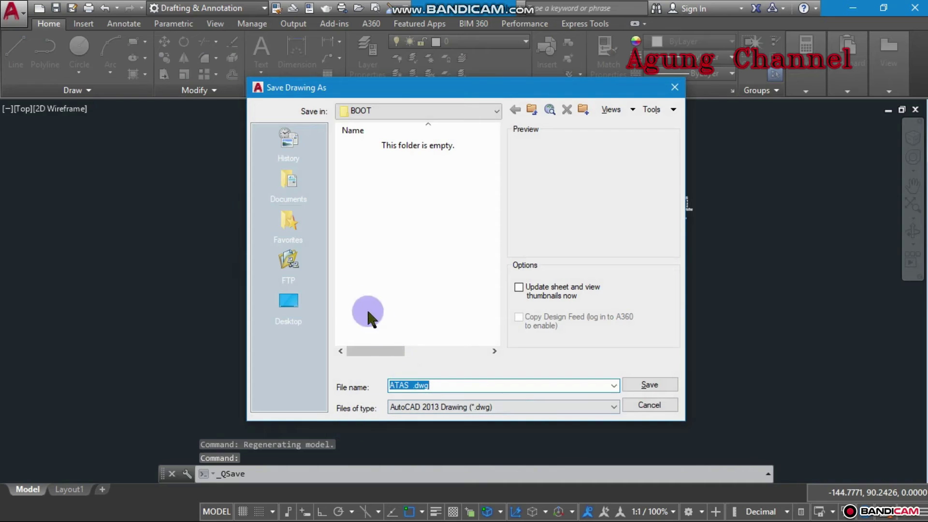
{"action": "left_click", "coordinate": [283, 309]}
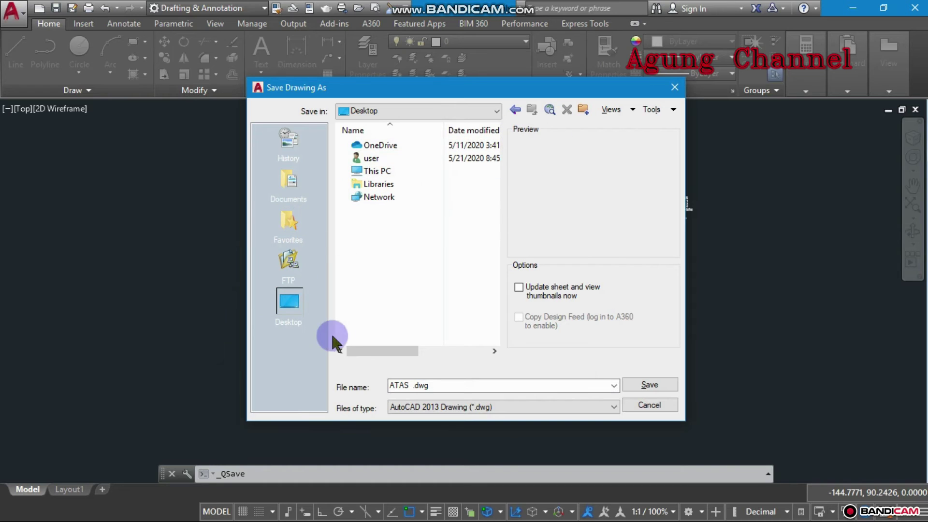
{"action": "left_click", "coordinate": [296, 300]}
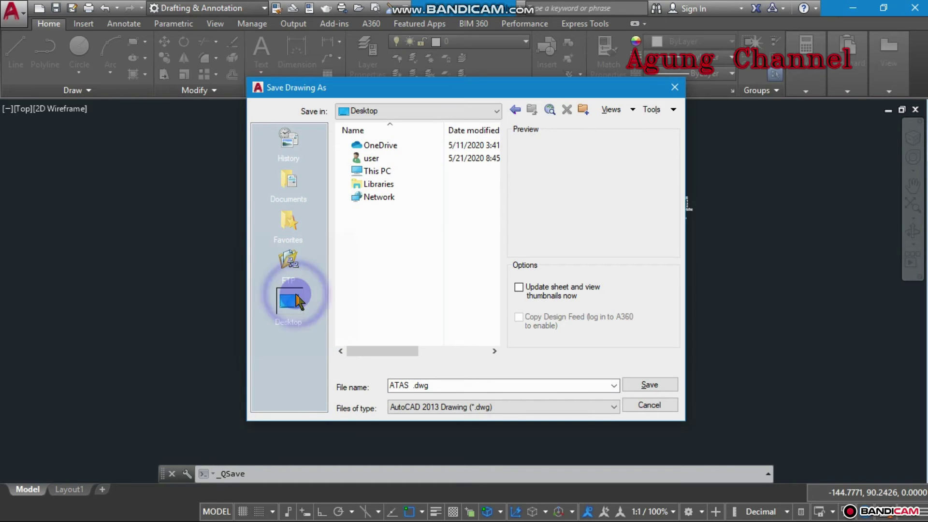
{"action": "left_click", "coordinate": [640, 385]}
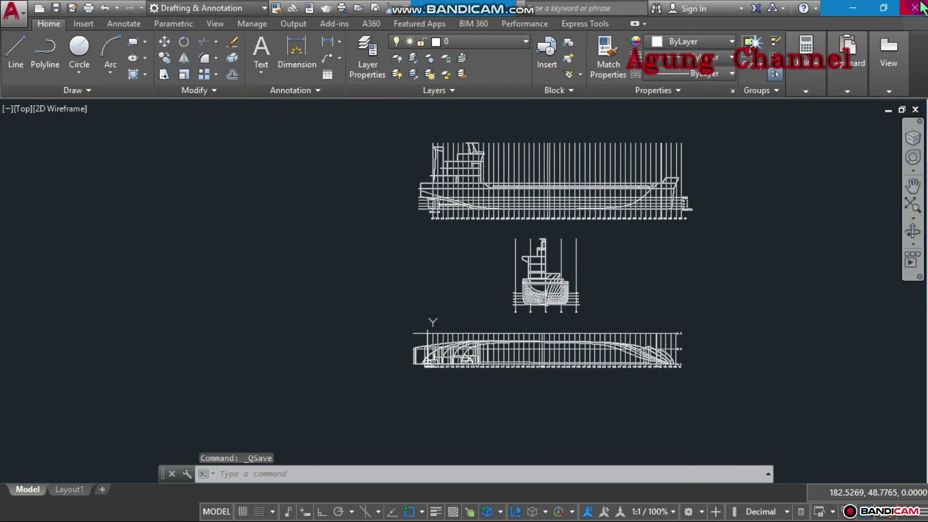
{"action": "left_click", "coordinate": [921, 7]}
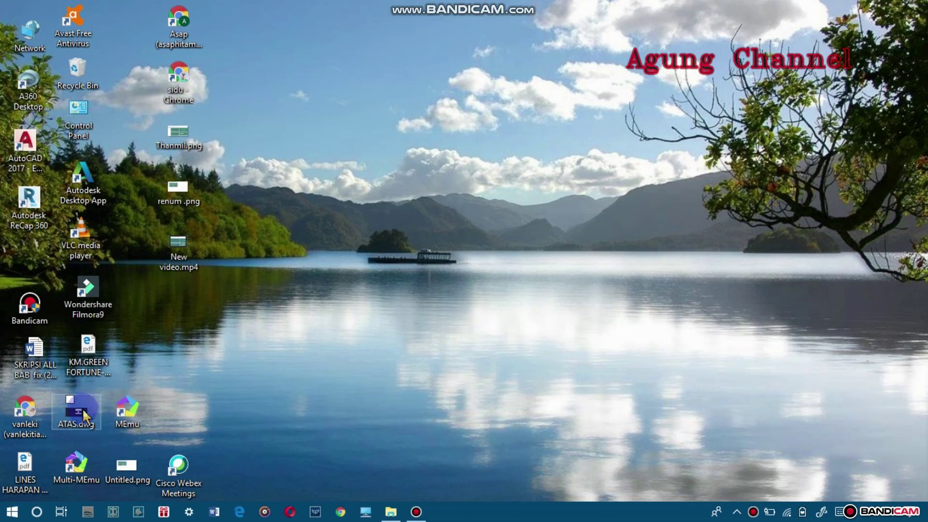
Step: Reopen ATAS.dwg from the Windows desktop in AutoCAD
{"action": "double_click", "coordinate": [75, 425]}
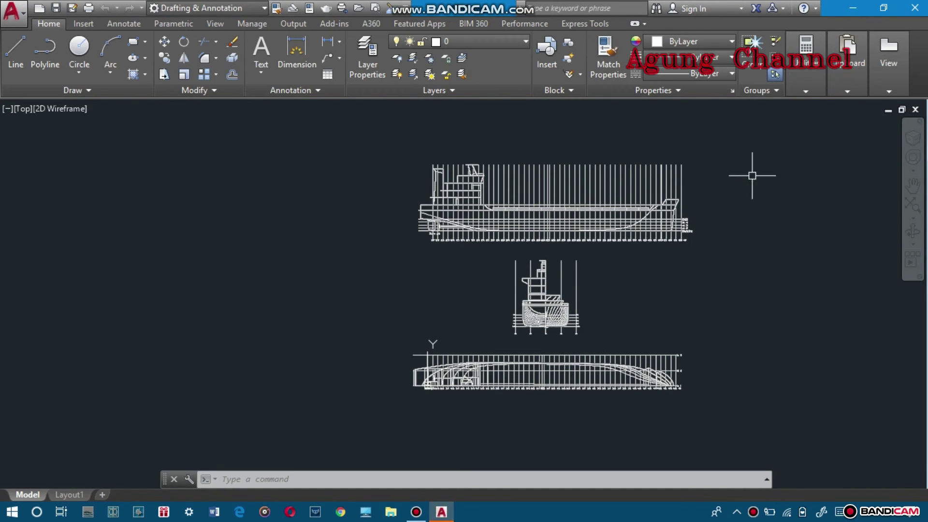
Step: Recolour all three selected hull views Green and clear the selection
{"action": "left_click", "coordinate": [792, 141]}
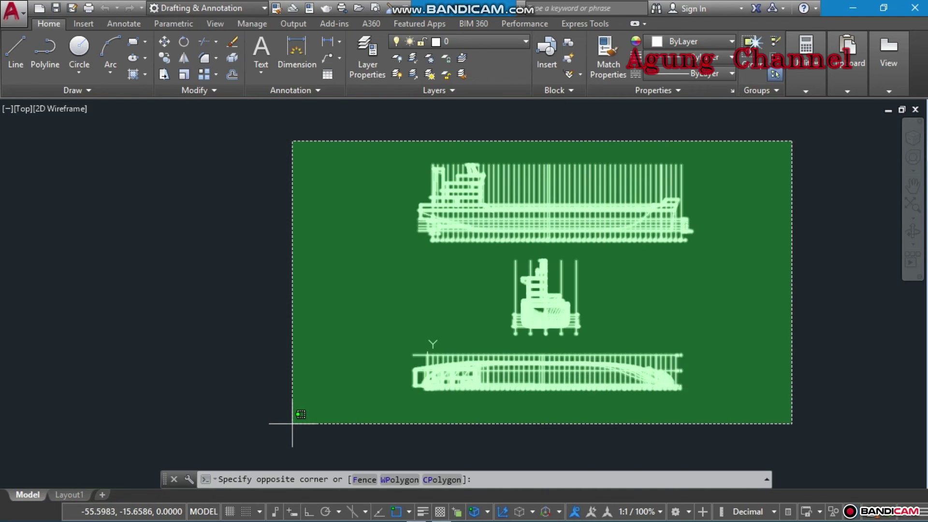
{"action": "left_click", "coordinate": [293, 424]}
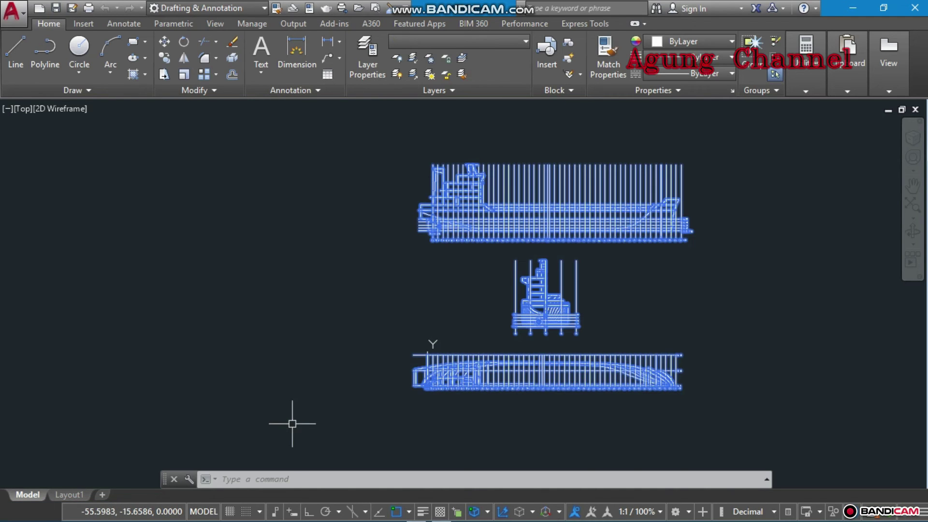
{"action": "left_click", "coordinate": [716, 43]}
{"action": "left_click", "coordinate": [682, 180]}
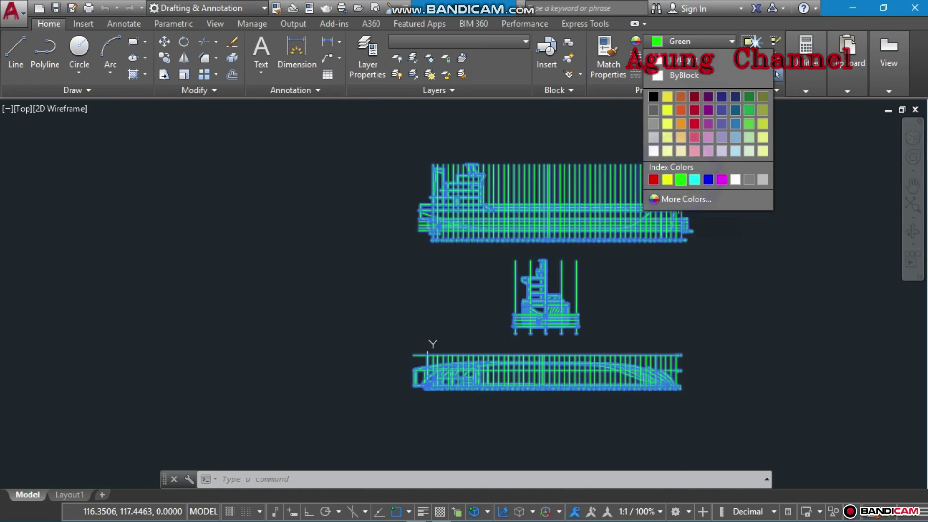
{"action": "key", "text": "Escape"}
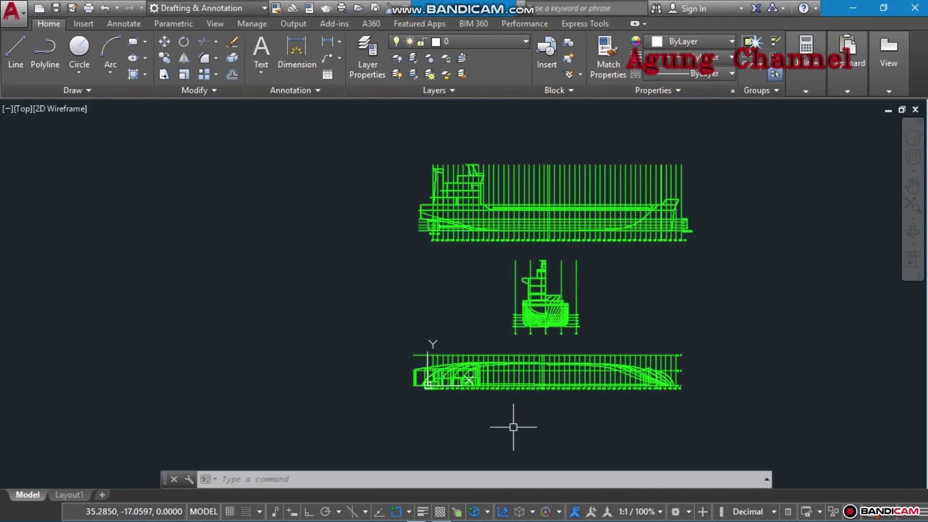
Step: Zoom in and out over the drawing to check the green lines
{"action": "scroll", "coordinate": [604, 301], "scroll_direction": "up", "scroll_amount": 5}
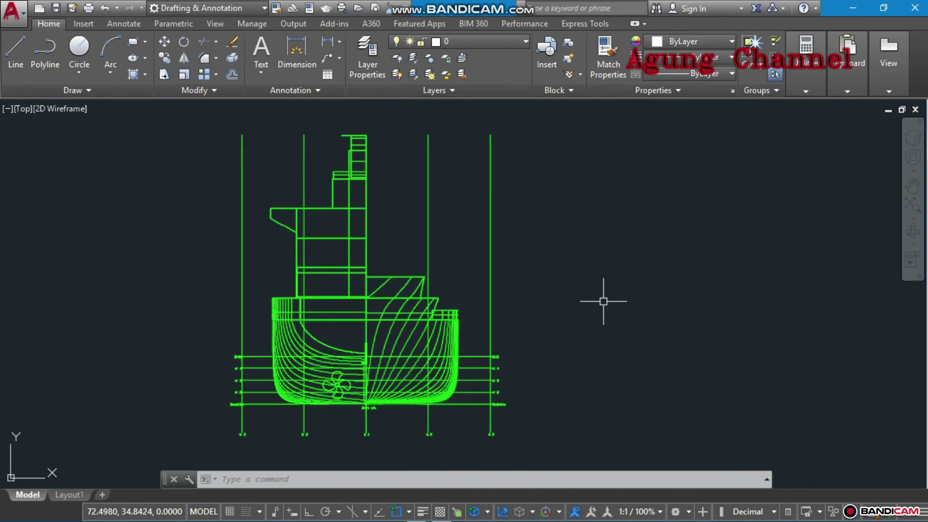
{"action": "scroll", "coordinate": [603, 302], "scroll_direction": "up", "scroll_amount": 3}
{"action": "scroll", "coordinate": [603, 301], "scroll_direction": "down", "scroll_amount": 4}
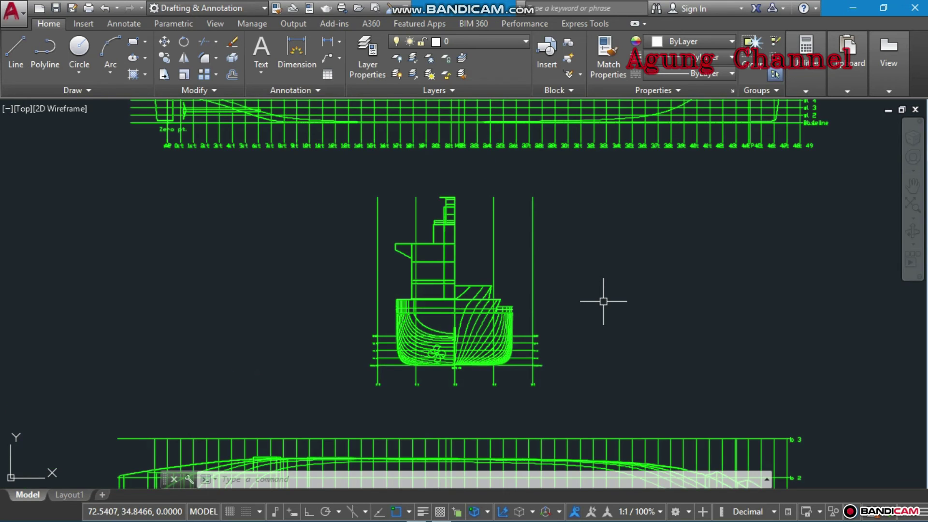
{"action": "scroll", "coordinate": [603, 301], "scroll_direction": "down", "scroll_amount": 4}
{"action": "scroll", "coordinate": [719, 197], "scroll_direction": "up", "scroll_amount": 2}
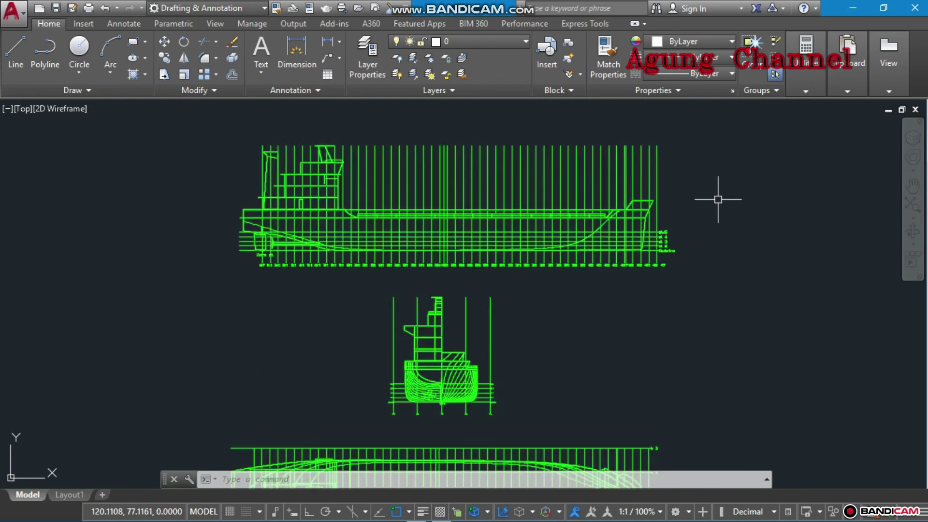
{"action": "scroll", "coordinate": [718, 199], "scroll_direction": "up", "scroll_amount": 2}
{"action": "scroll", "coordinate": [718, 199], "scroll_direction": "down", "scroll_amount": 3}
{"action": "scroll", "coordinate": [718, 199], "scroll_direction": "down", "scroll_amount": 2}
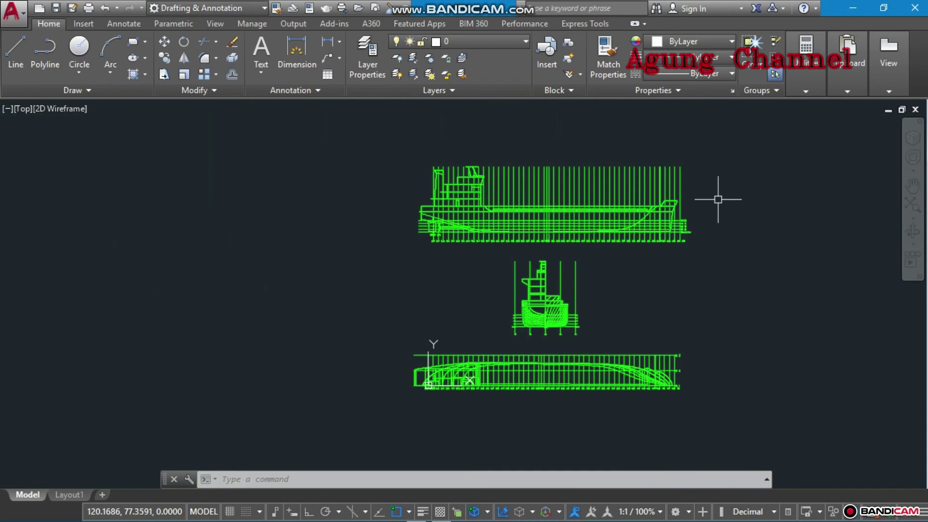
{"action": "left_click", "coordinate": [817, 86]}
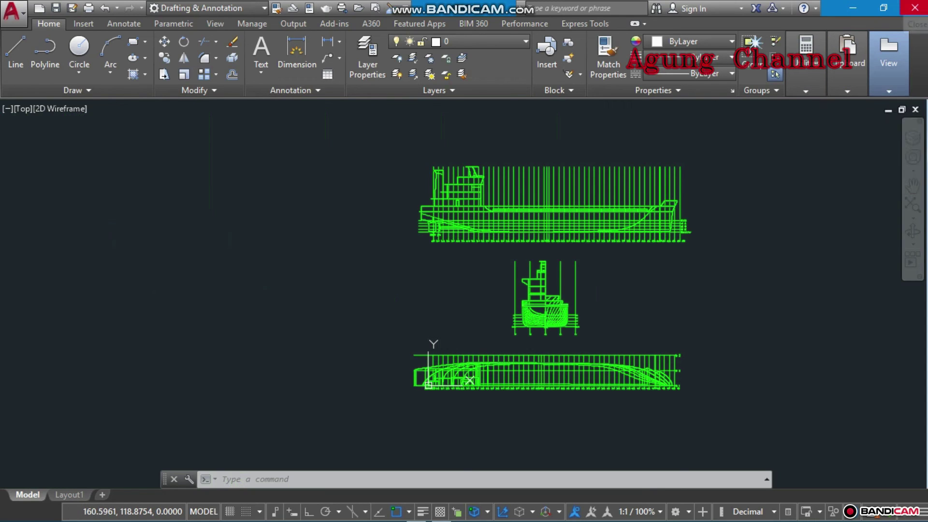
Step: Quit AutoCAD, saving the green changes to ATAS.dwg
{"action": "left_click", "coordinate": [915, 8]}
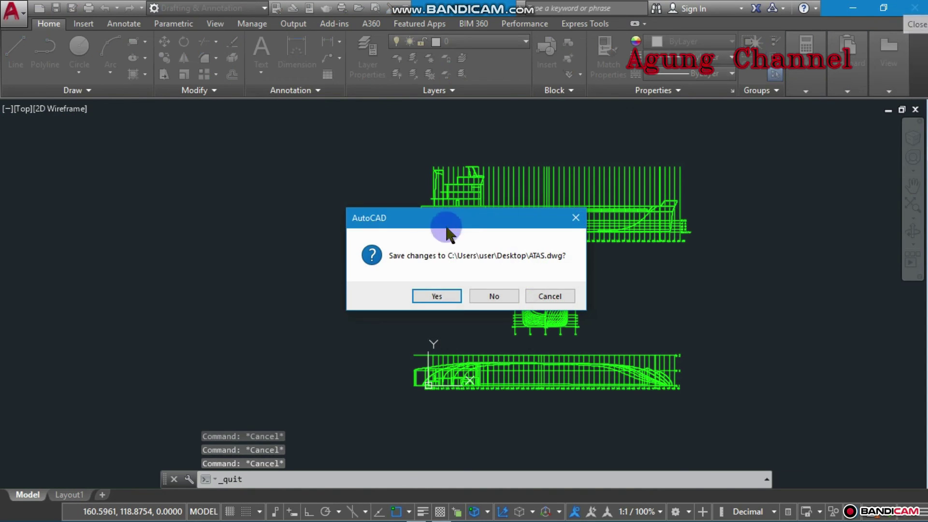
{"action": "left_click", "coordinate": [430, 295]}
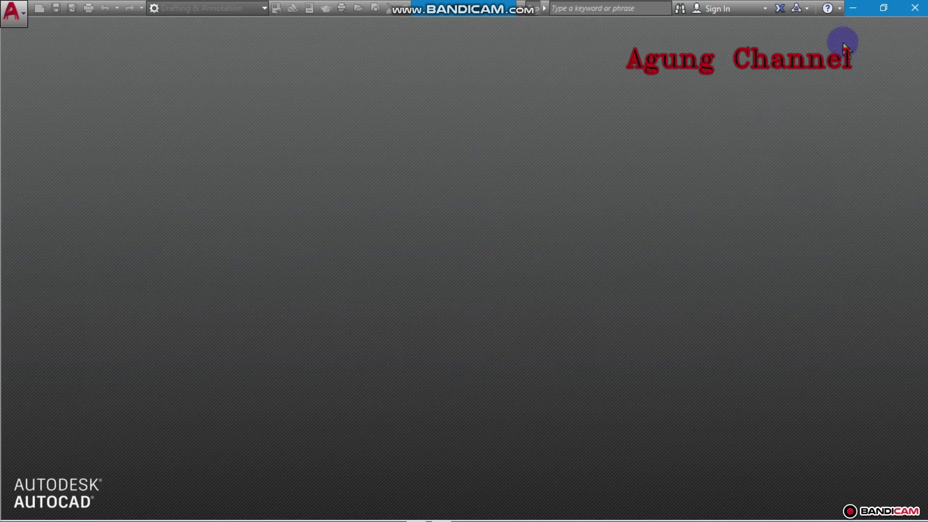
{"action": "left_click", "coordinate": [907, 7]}
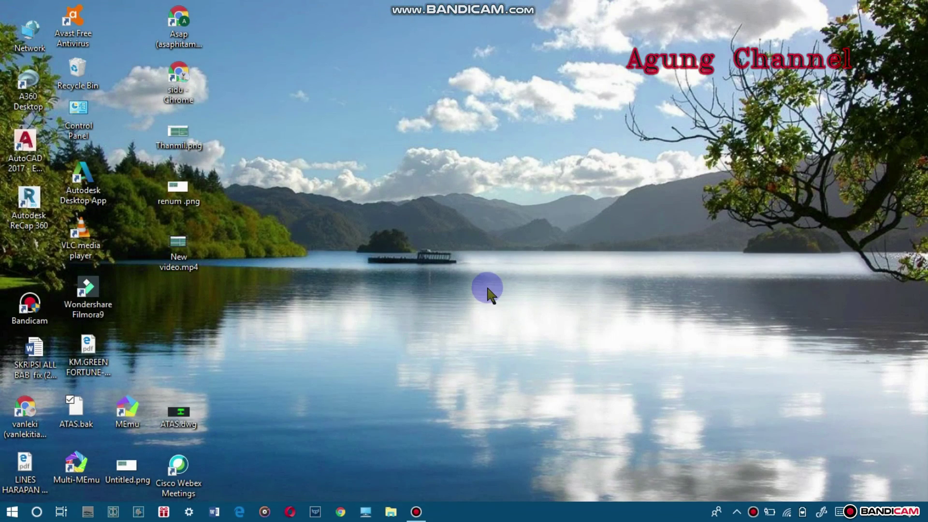